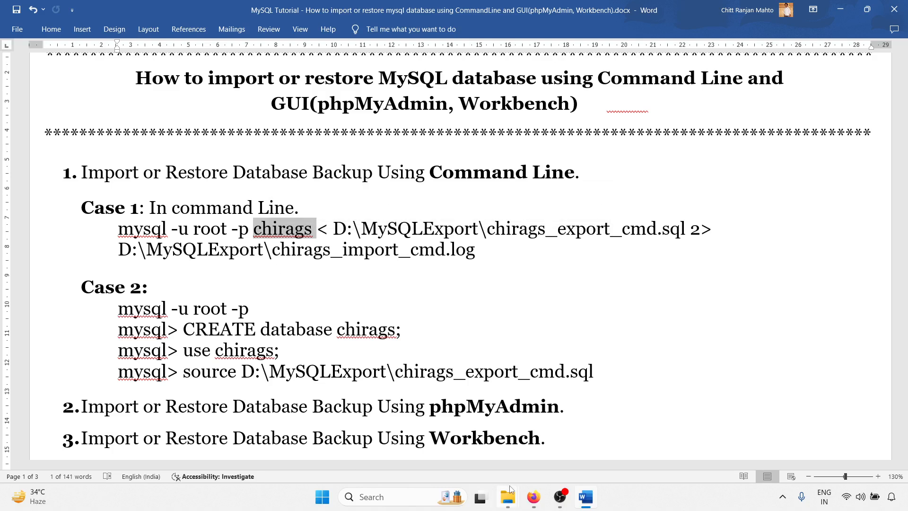
click(534, 496)
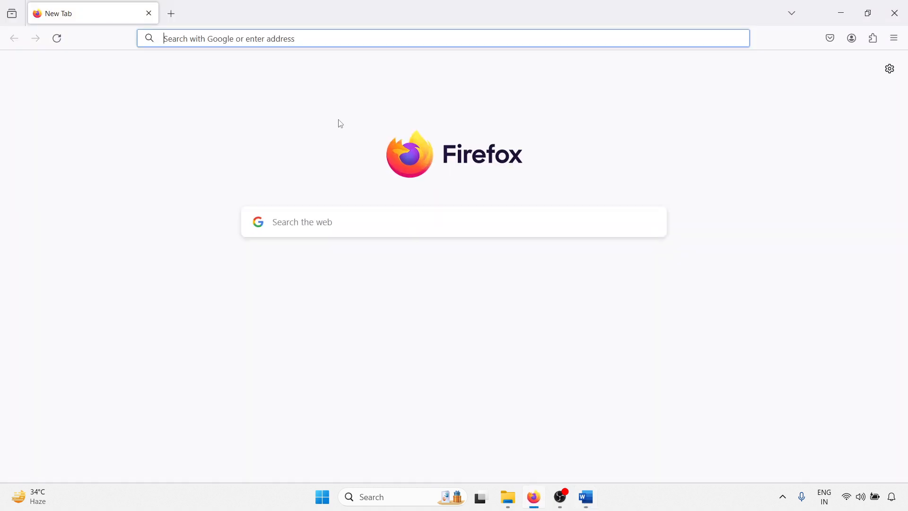
click(586, 497)
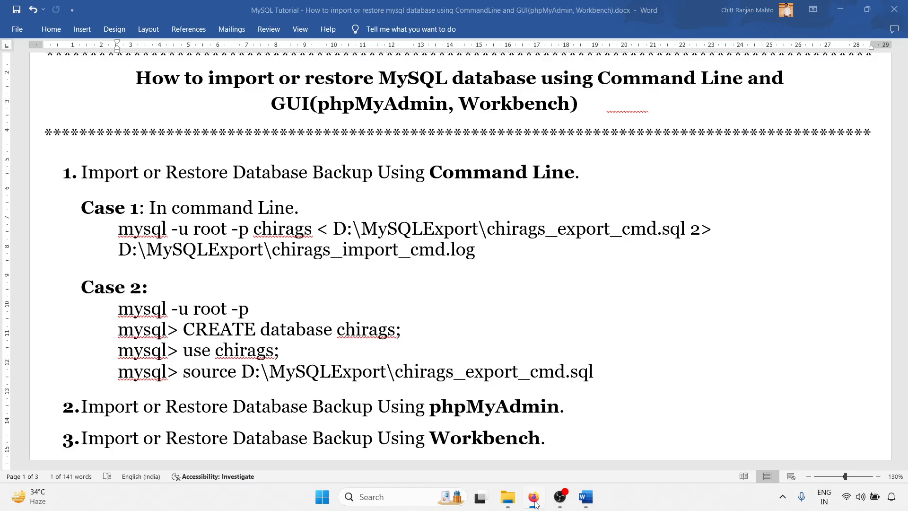
double_click(283, 229)
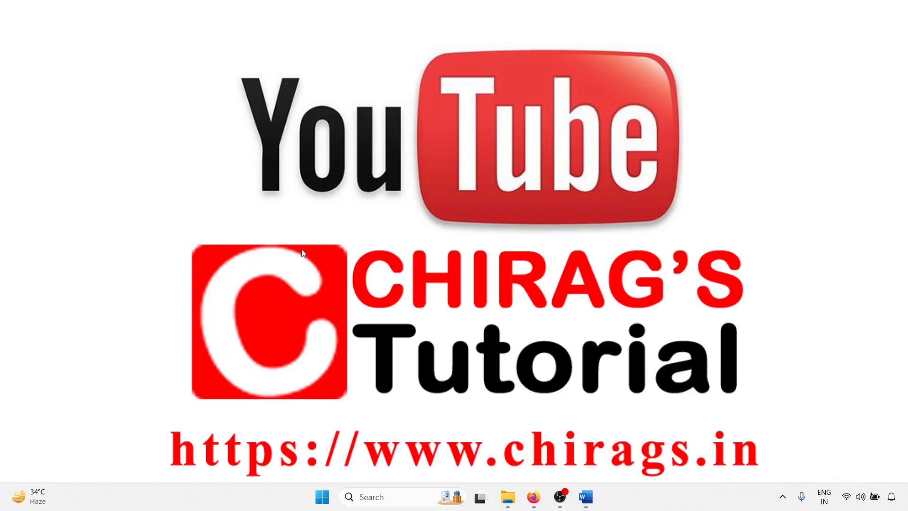
Step: Open a Command Prompt window through the Run dialog with cmd and maximize it
key(super+r)
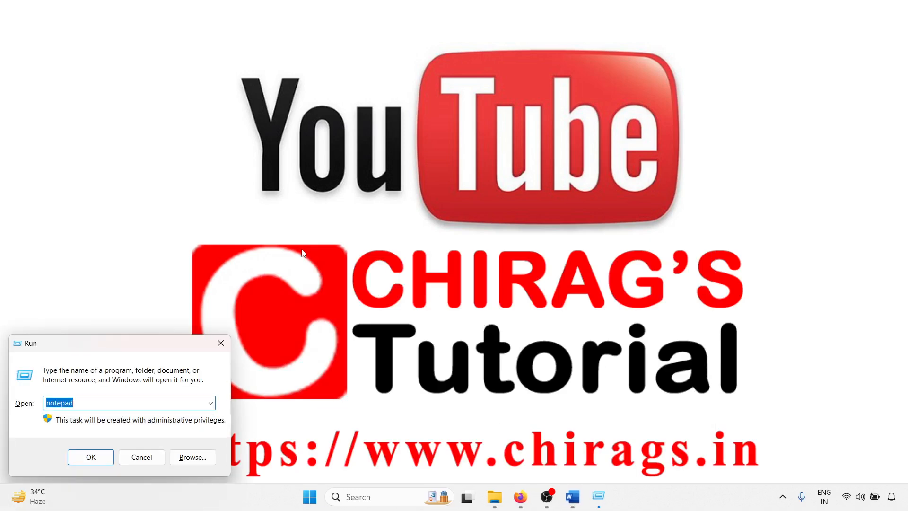
text(cmd)
key(Return)
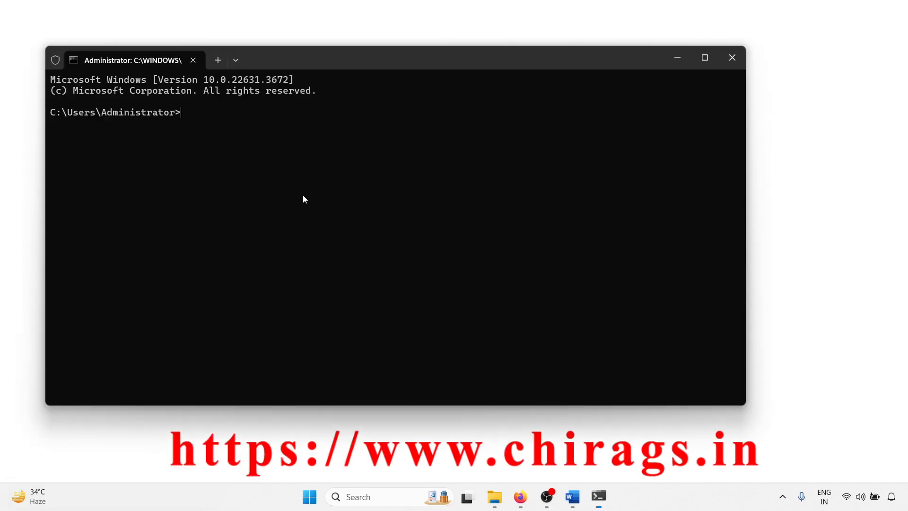
scroll(303, 195, up, 8)
click(706, 58)
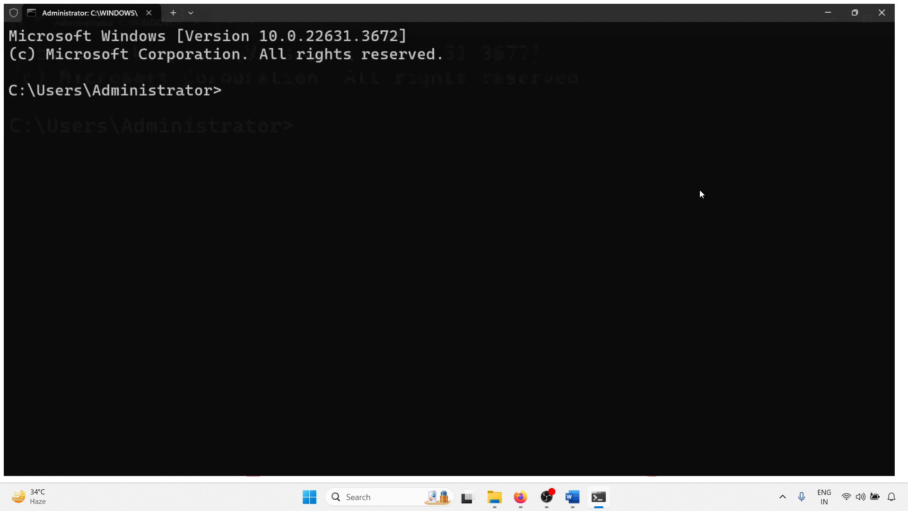
Step: Go to the root of drive C and change the directory to "Program Files\MySQL\MySQL Server 8.3\bin"
text(cd )
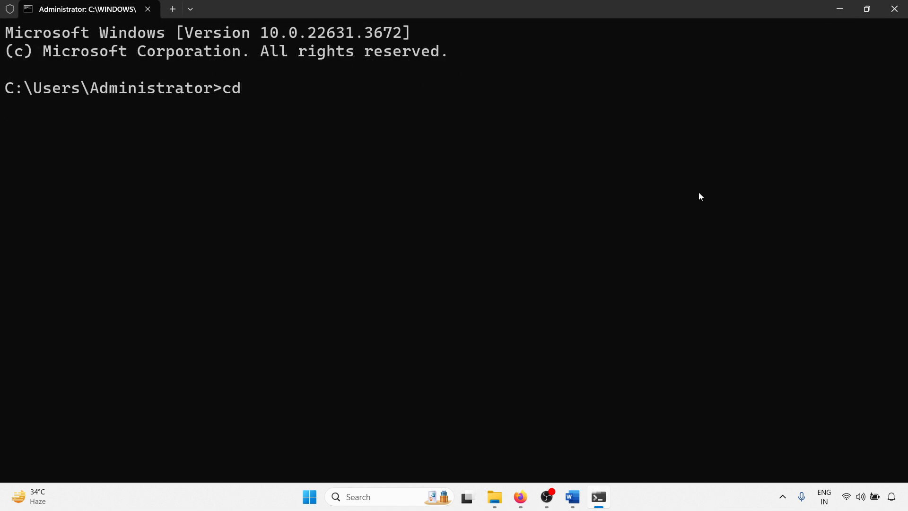
text(/)
key(Return)
text(cd "Pr)
key(Tab)
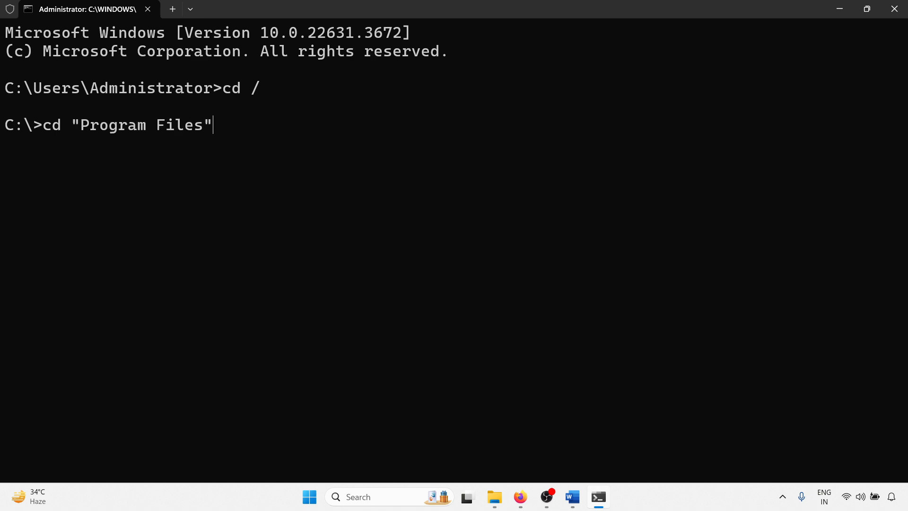
text(\my)
key(Tab)
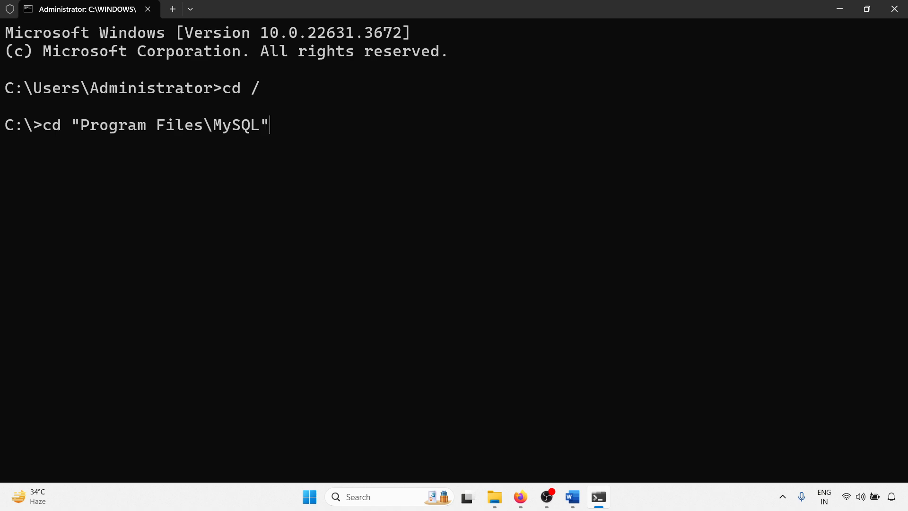
text(\m)
key(Tab)
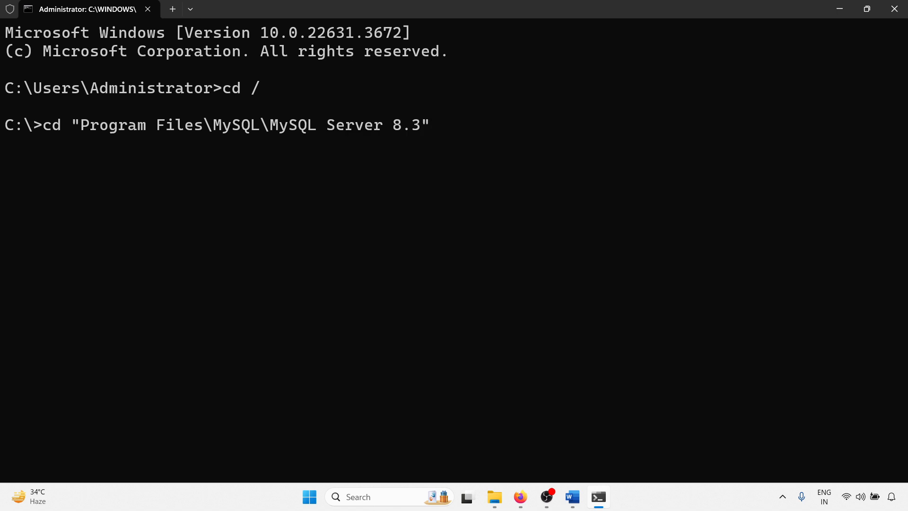
text(\b)
key(Tab)
key(Return)
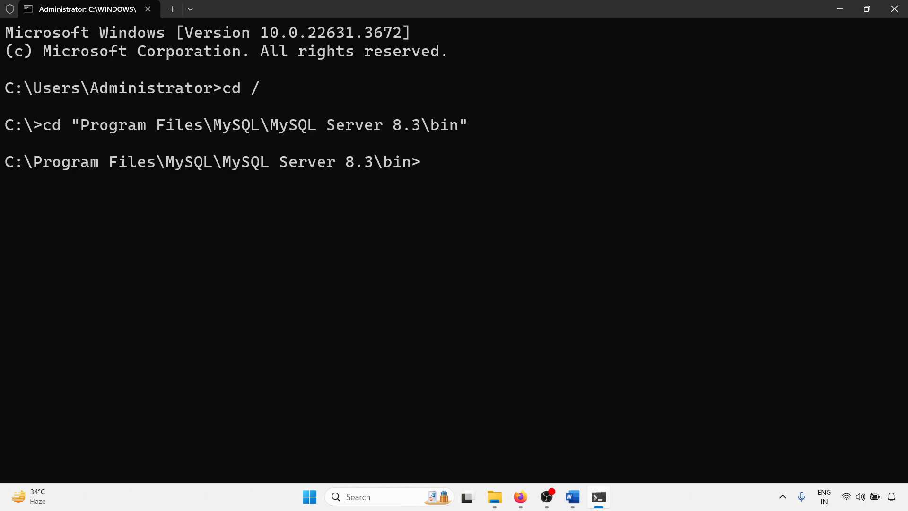
Step: Log in to MySQL with mysql -u root -p and enter the root account's password
text(mysql)
text( -ru)
key(BackSpace)
key(BackSpace)
text(u toot)
key(BackSpace)
key(BackSpace)
key(BackSpace)
key(BackSpace)
key(BackSpace)
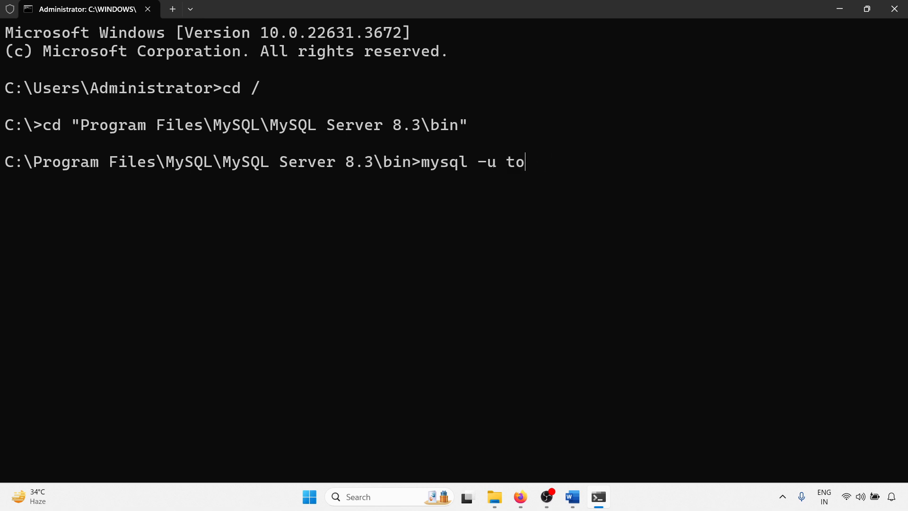
text(root -p)
key(Return)
text(root12345)
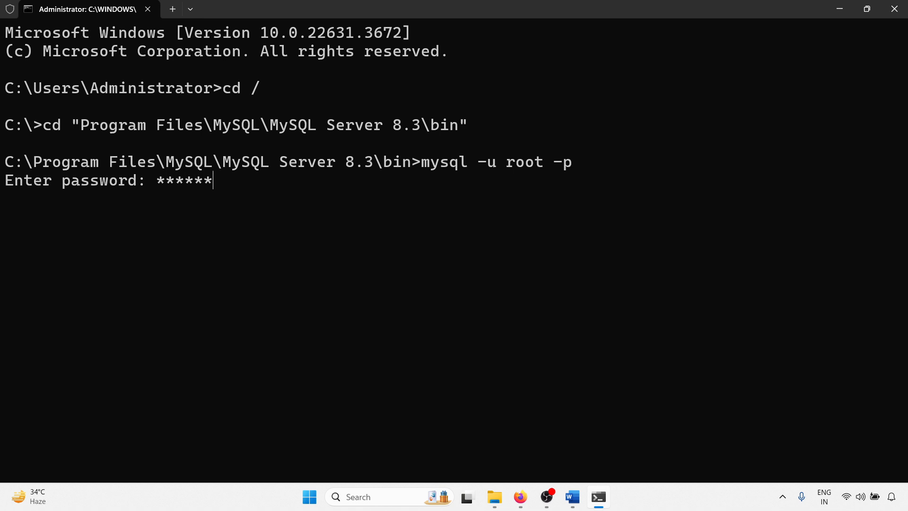
key(Return)
Step: List all databases on the server with show databases; and look through the list for chirags
text(show )
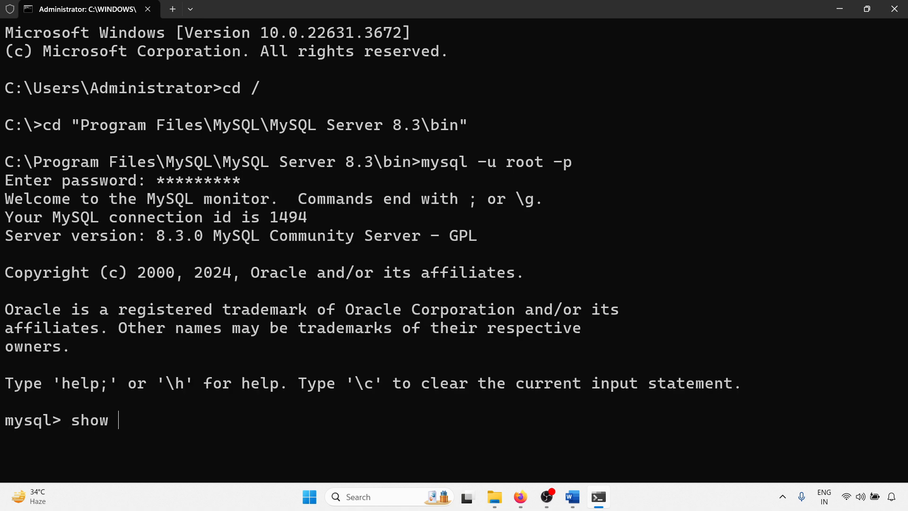
text(databases;)
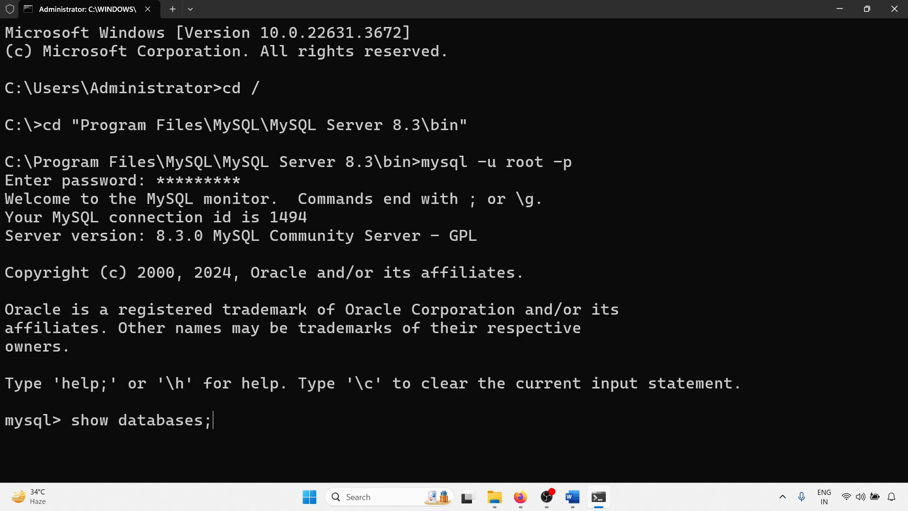
key(Return)
scroll(106, 189, up, 6)
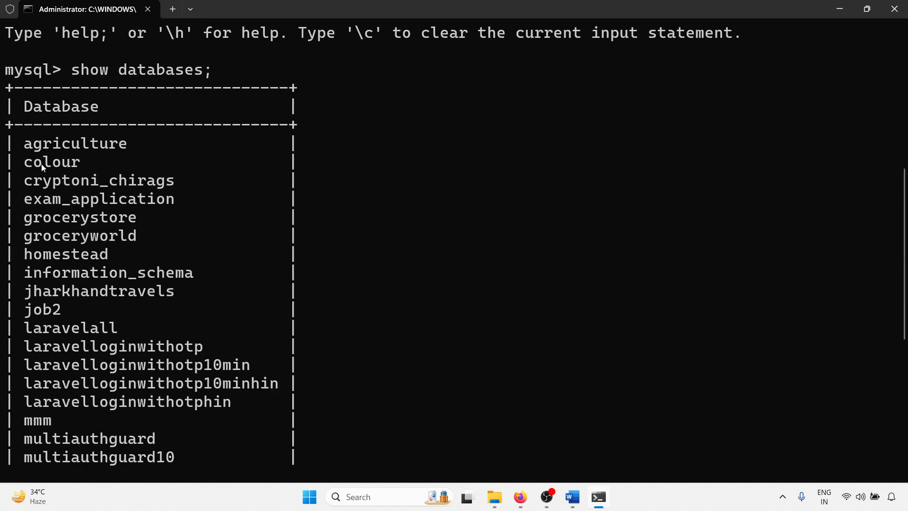
scroll(264, 346, down, 6)
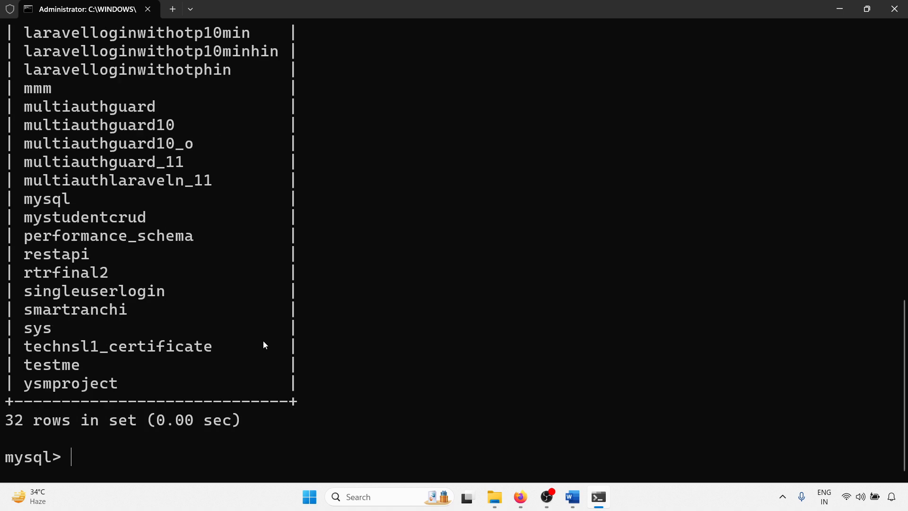
Step: Create a new database named chirags with create database chirags;
text(create da)
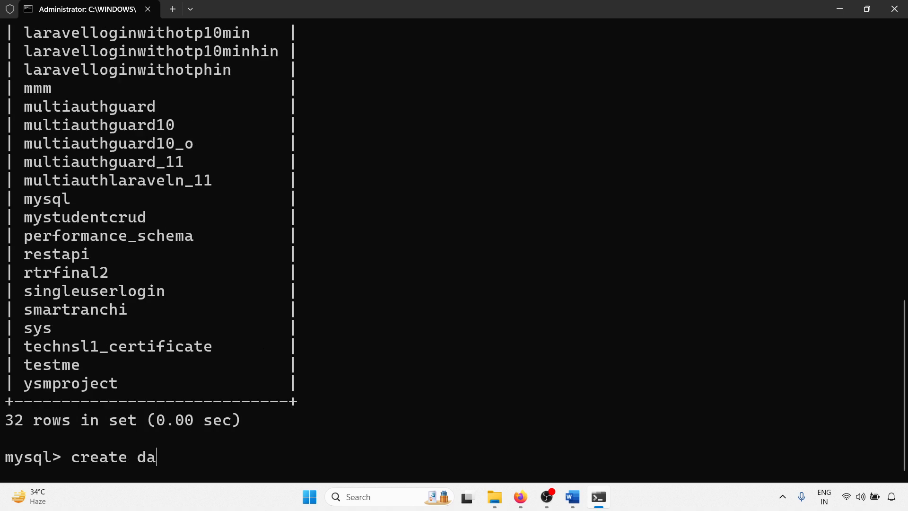
text(tabse chria)
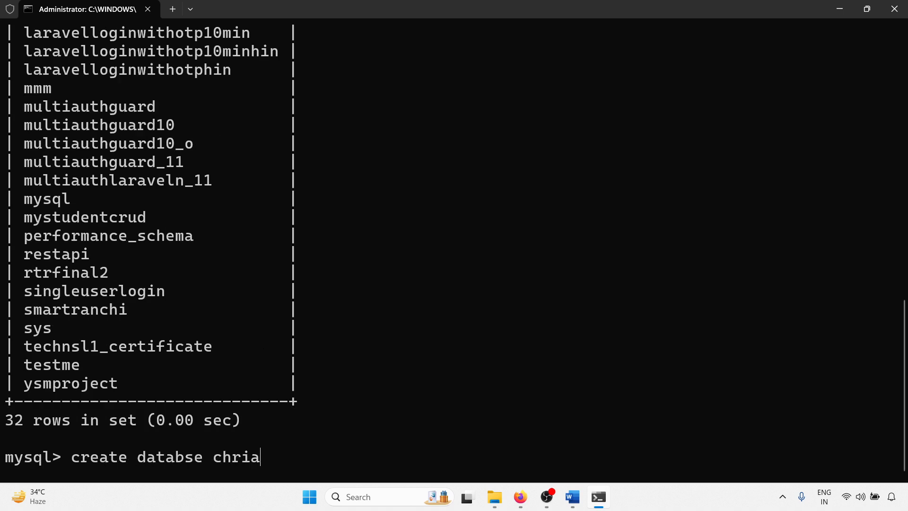
key(BackSpace)
key(BackSpace)
key(BackSpace)
key(BackSpace)
key(BackSpace)
key(BackSpace)
key(BackSpace)
key(BackSpace)
text(a)
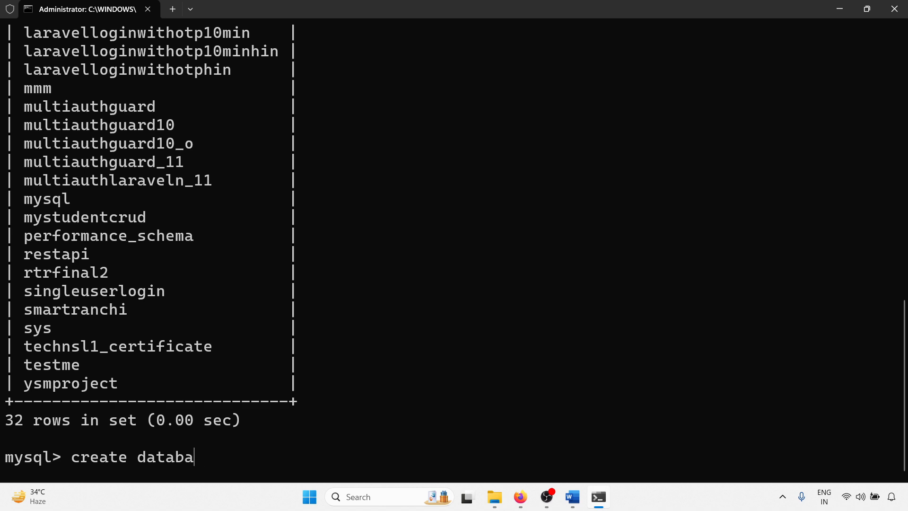
text(se chriag)
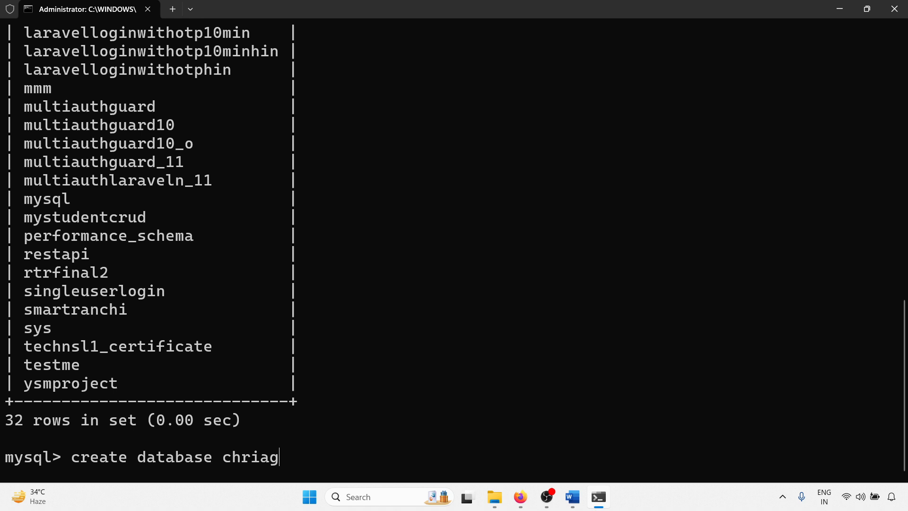
key(BackSpace)
key(BackSpace)
key(BackSpace)
key(BackSpace)
text(irags;)
key(Return)
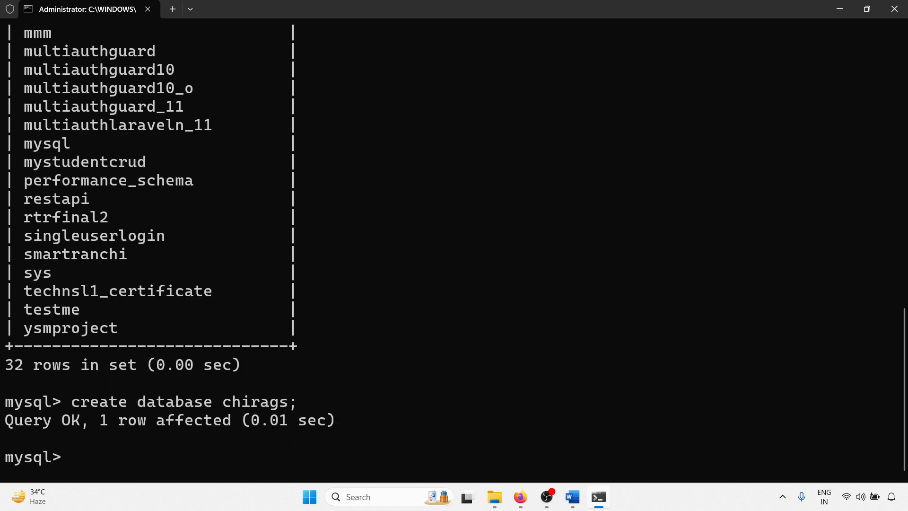
Step: Switch to the new database with use chirags;
text(show)
key(BackSpace)
key(BackSpace)
key(BackSpace)
key(BackSpace)
key(BackSpace)
text(use chirags;)
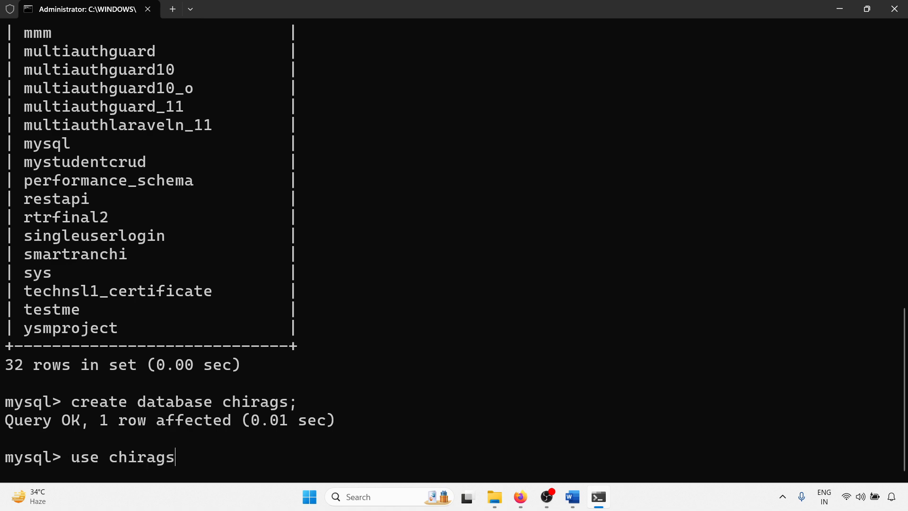
key(Return)
Step: List the tables in the chirags database with show tables;
text(show ta)
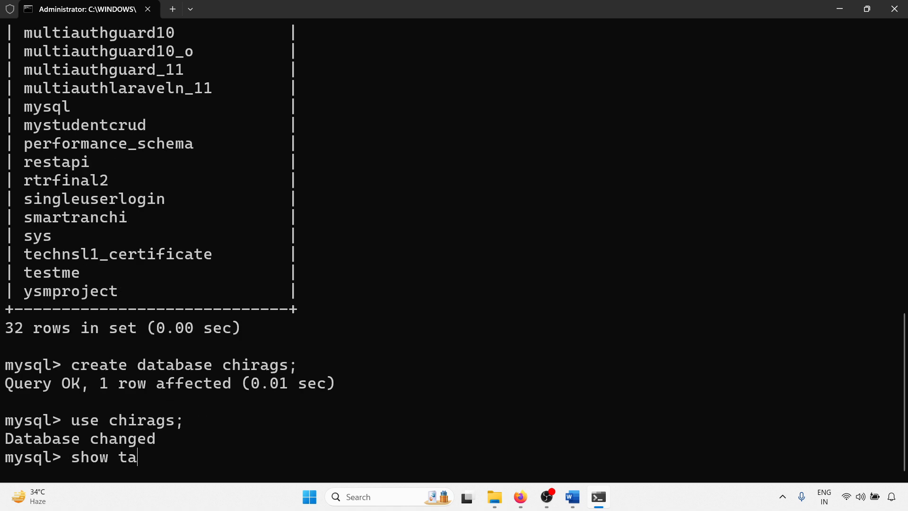
text(bles;)
key(Return)
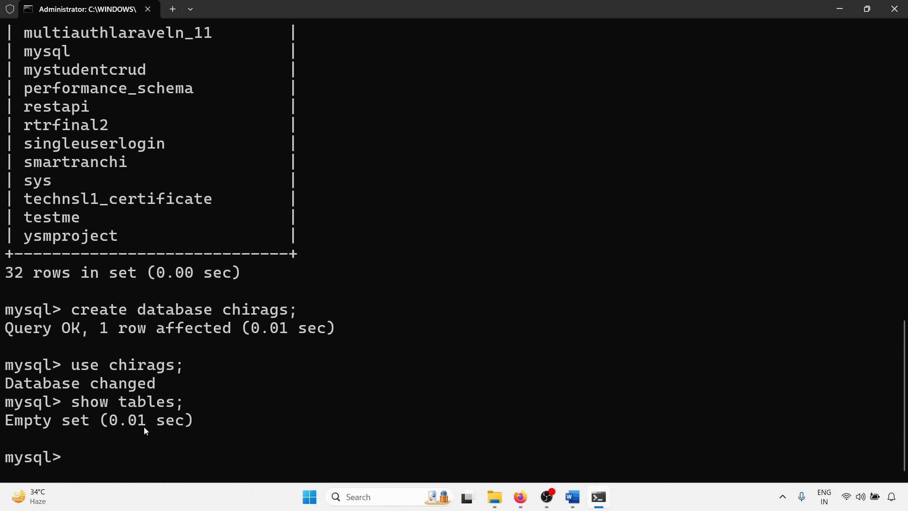
click(839, 8)
mouse_move(593, 507)
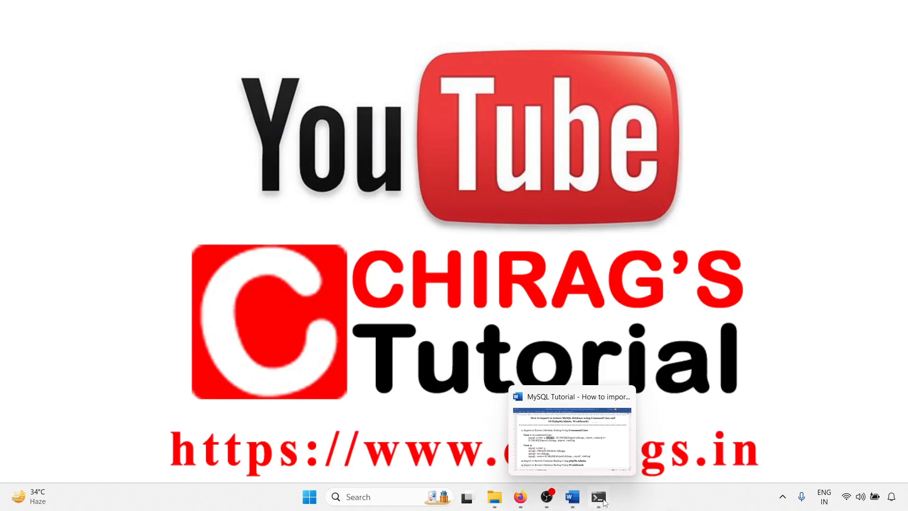
click(598, 496)
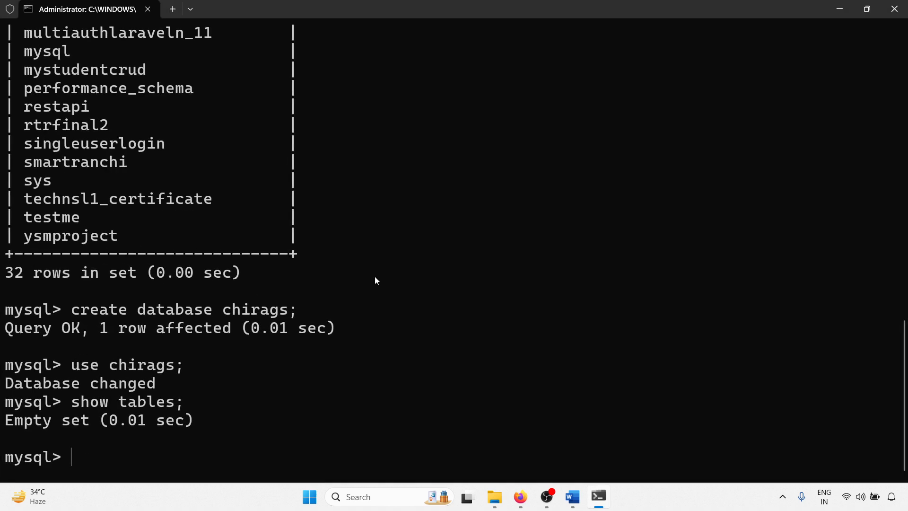
Step: Quit the MySQL monitor with \q and begin the restore command as mysql -u root -p chirags <, without running it
text(\q)
key(Return)
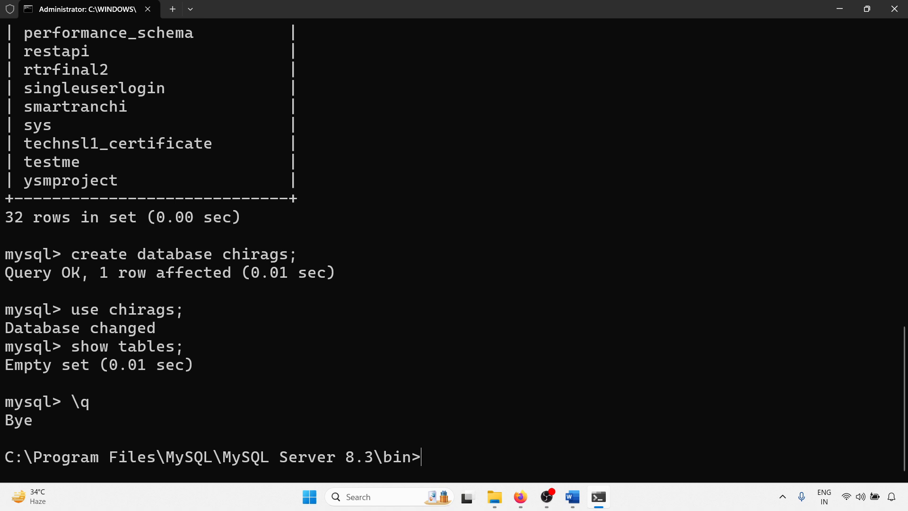
text(mysql -u root)
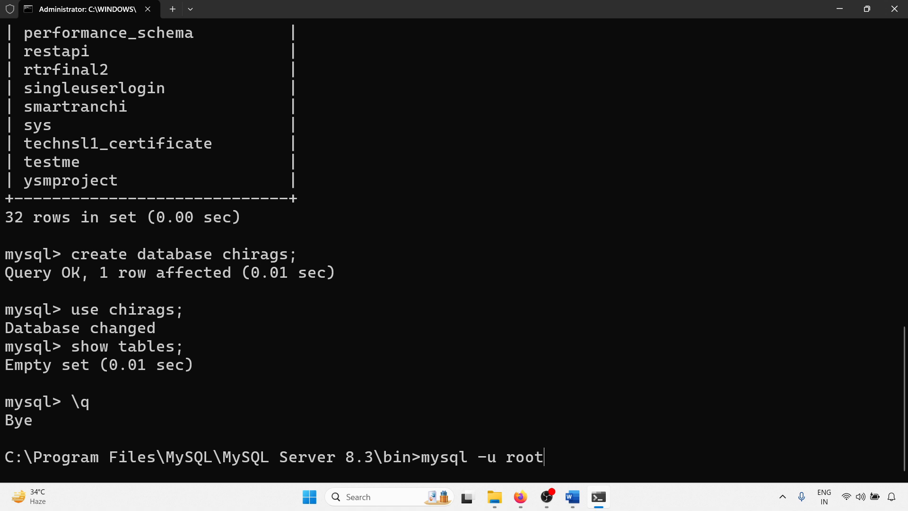
text( -p chirags <)
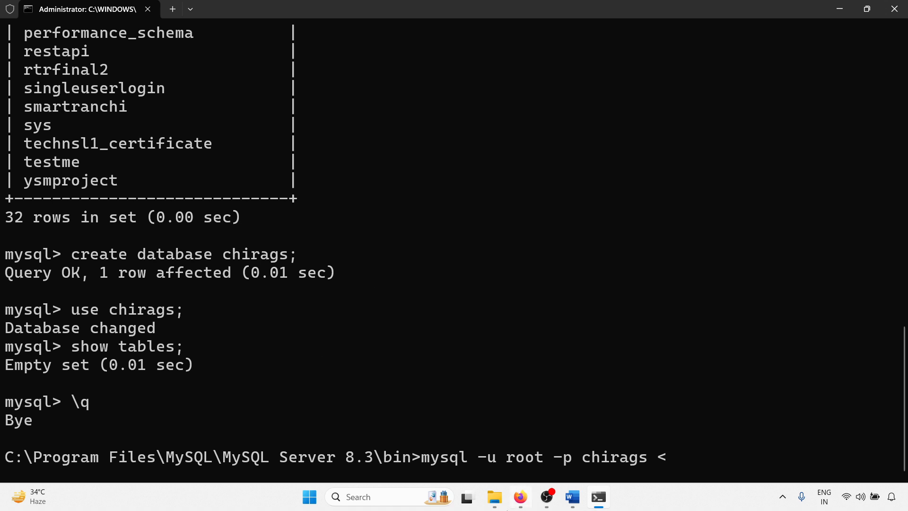
Step: Copy the folder path D:\MySQLExport from File Explorer and paste it at the end of the restore command in the Command Prompt
mouse_move(494, 497)
click(437, 444)
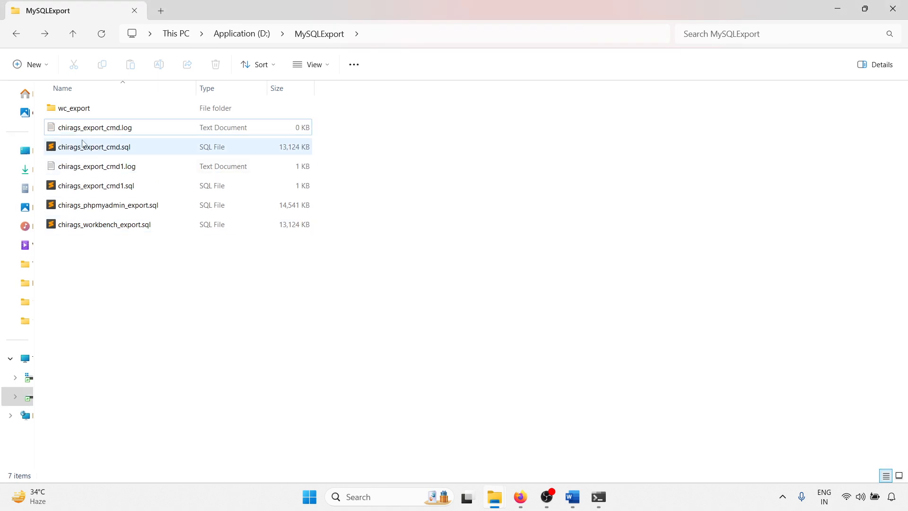
click(95, 150)
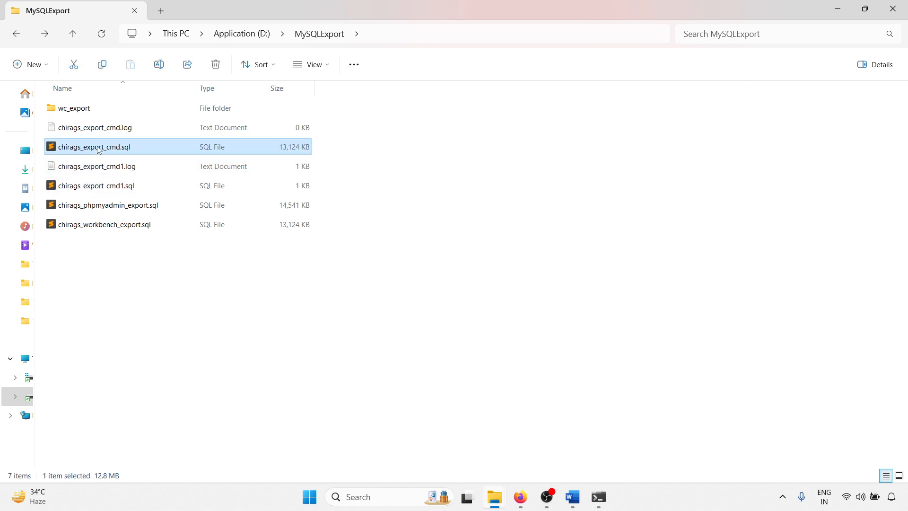
click(385, 38)
key(ctrl+c)
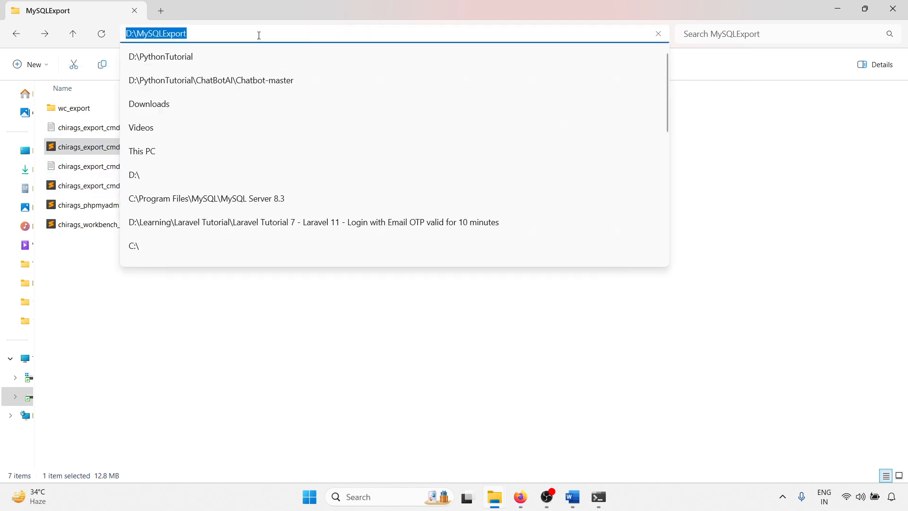
click(342, 355)
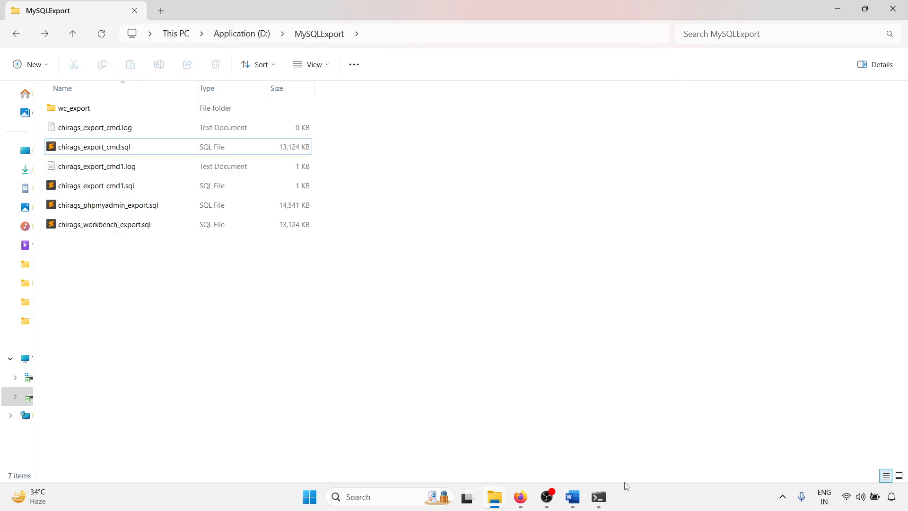
click(598, 496)
key(ctrl+v)
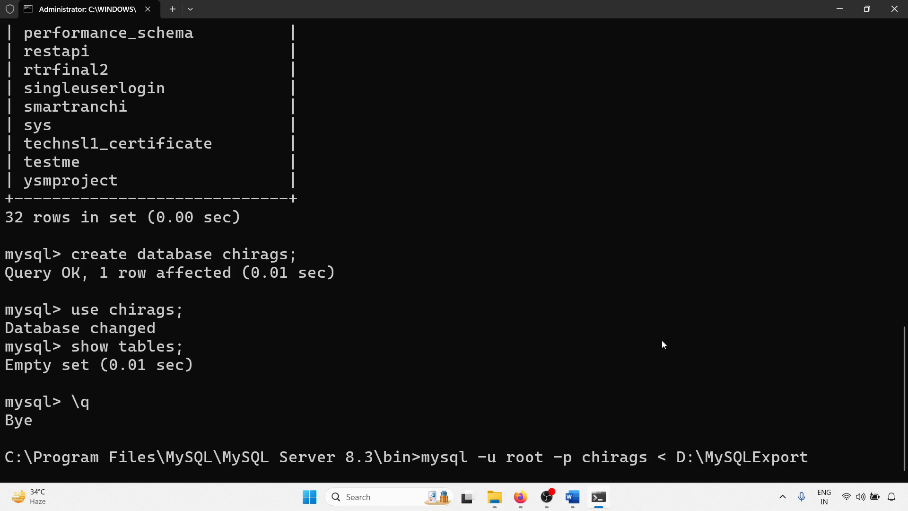
Step: Copy the file name chirags_export_cmd.sql from the MySQLExport folder in File Explorer and append it after a backslash to the restore command in Command Prompt
text(\)
mouse_move(494, 497)
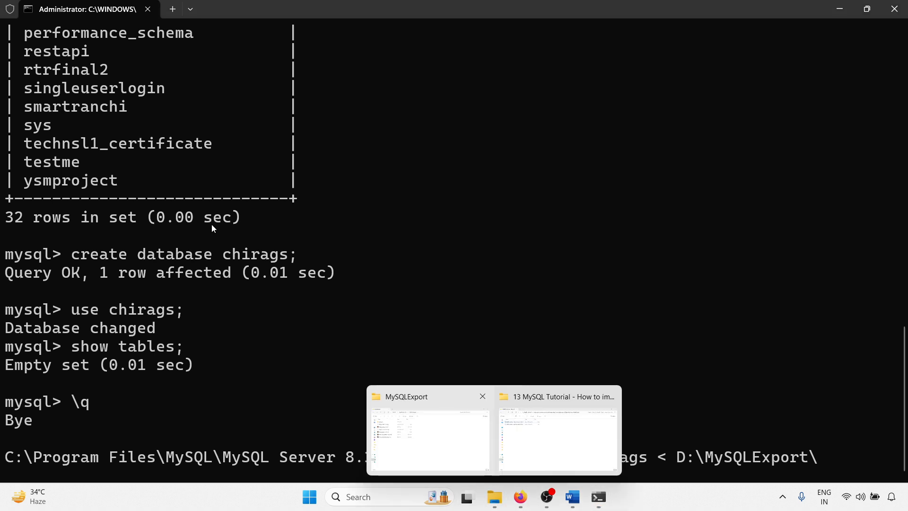
click(450, 423)
right_click(96, 146)
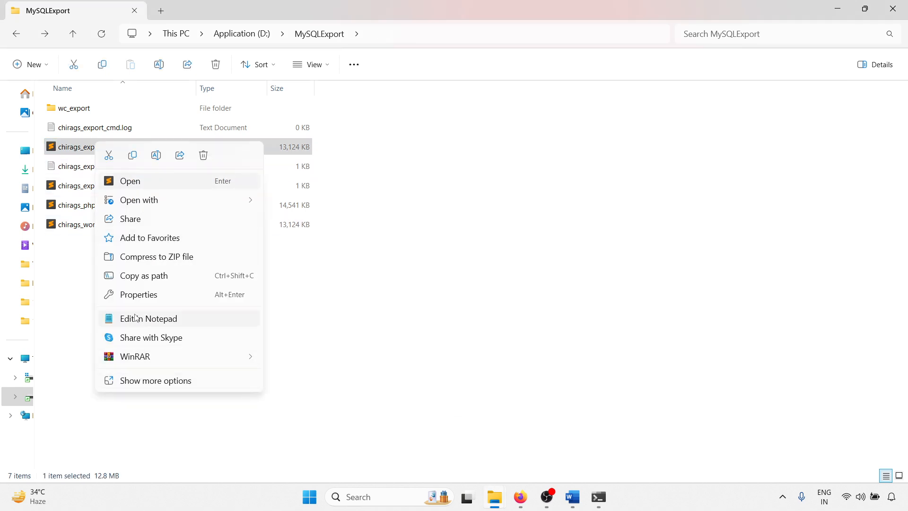
click(77, 150)
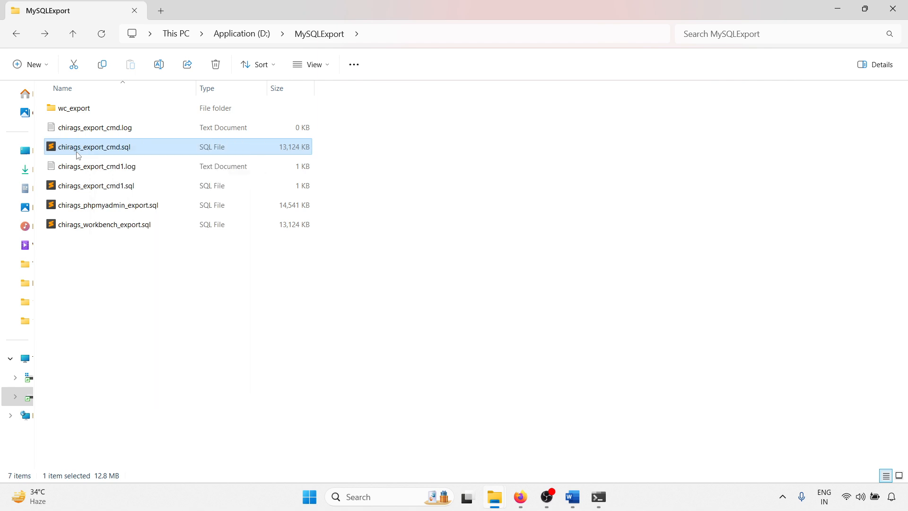
click(77, 150)
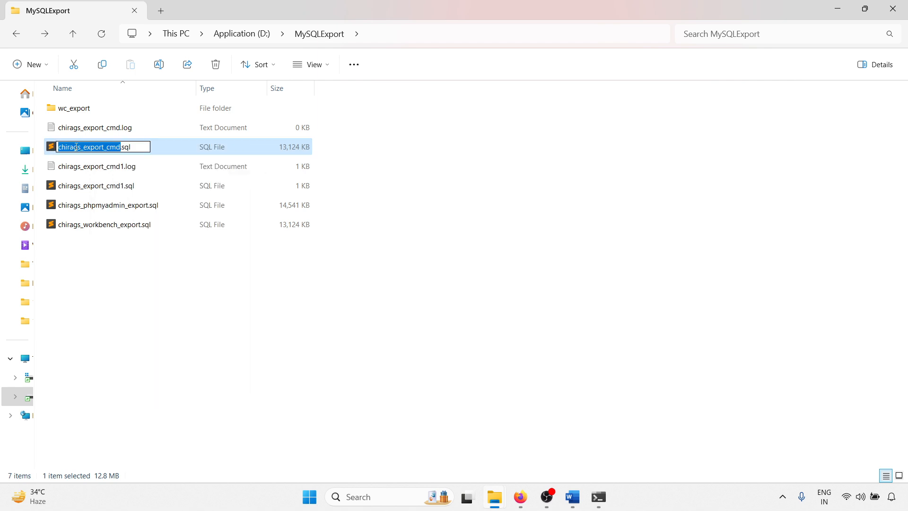
key(ctrl+a)
key(ctrl+c)
mouse_move(600, 502)
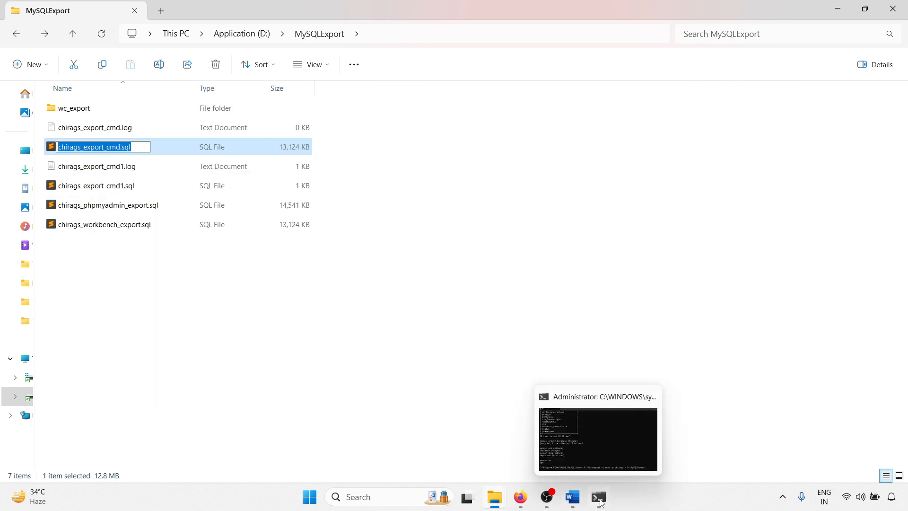
click(594, 452)
key(ctrl+v)
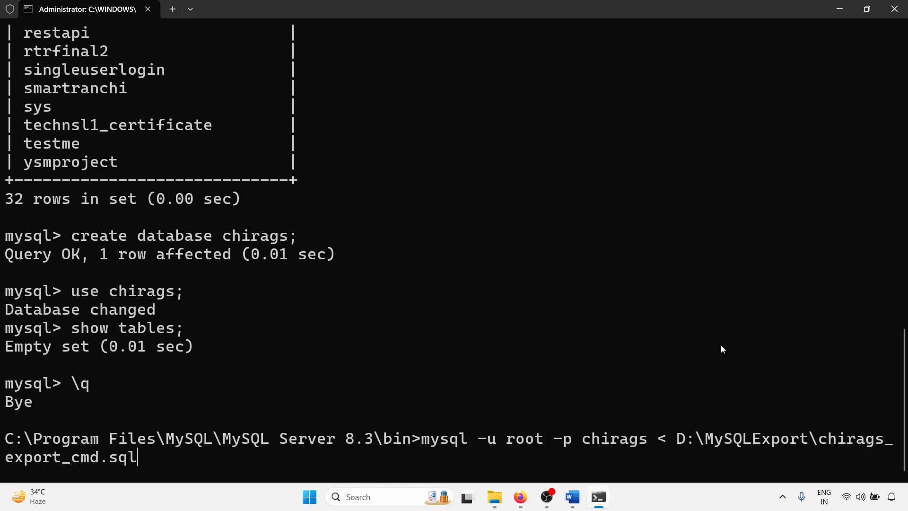
Step: Append 2> and a copy of the SQL file's path to the restore command, changing the copied path's extension to .log
text(2>)
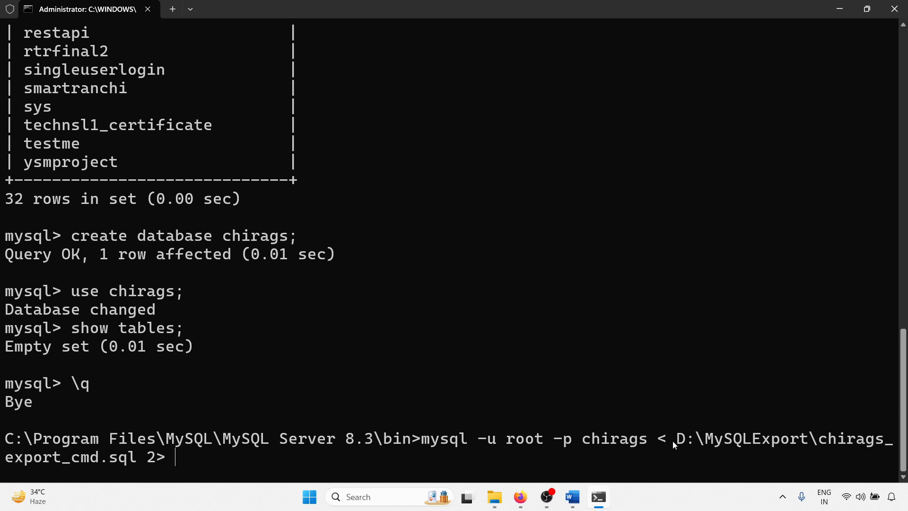
drag(678, 442, 131, 461)
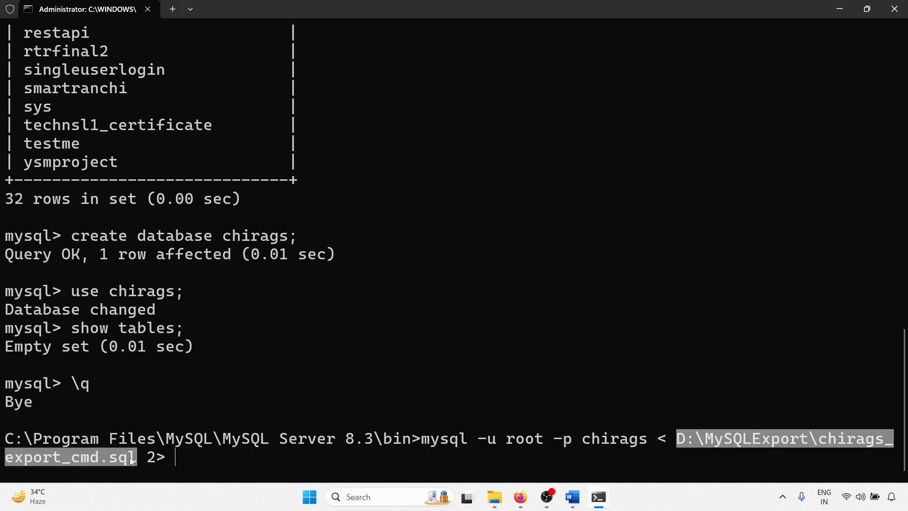
key(ctrl+c)
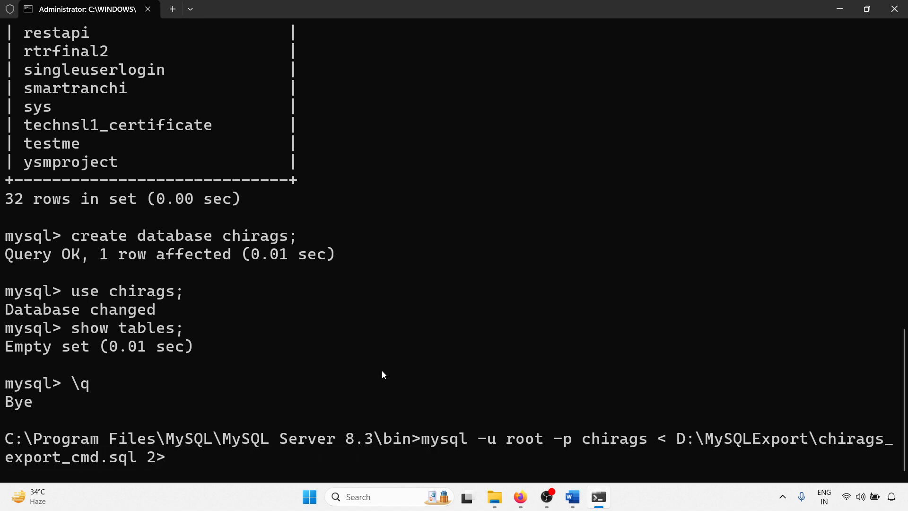
key(ctrl+v)
key(BackSpace)
key(BackSpace)
key(BackSpace)
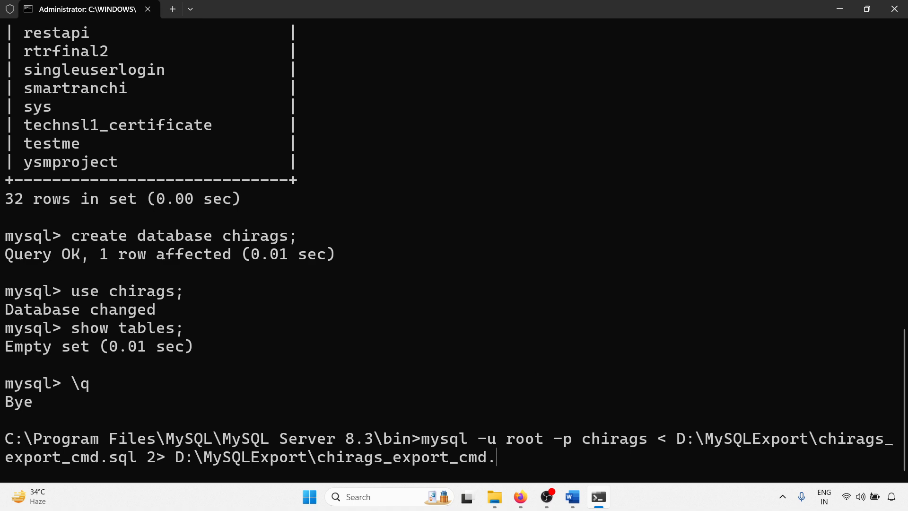
text(loig)
key(BackSpace)
key(BackSpace)
text(g)
Step: Replace export with import in the log file name so the error output goes to D:\MySQLExport\chirags_import_cmd.log
key(BackSpace)
key(BackSpace)
key(BackSpace)
key(BackSpace)
key(BackSpace)
key(BackSpace)
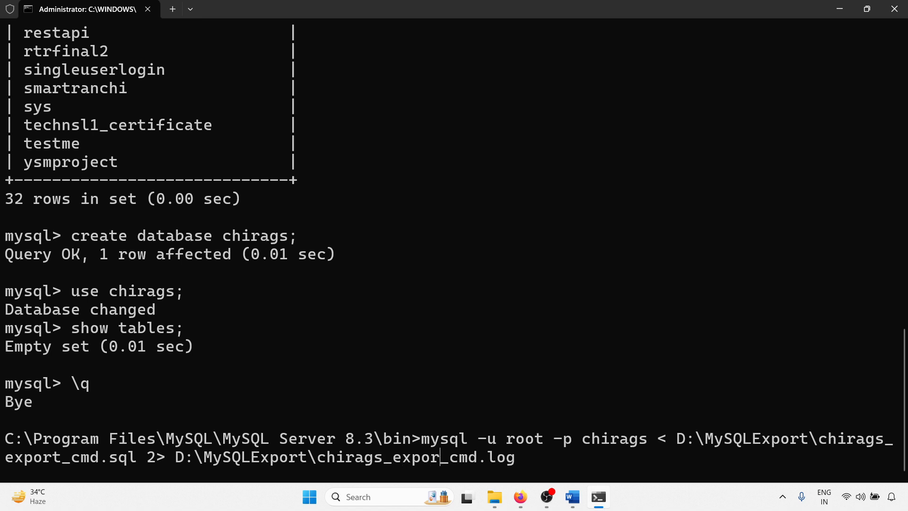
text(expor)
key(BackSpace)
key(BackSpace)
key(BackSpace)
key(BackSpace)
key(BackSpace)
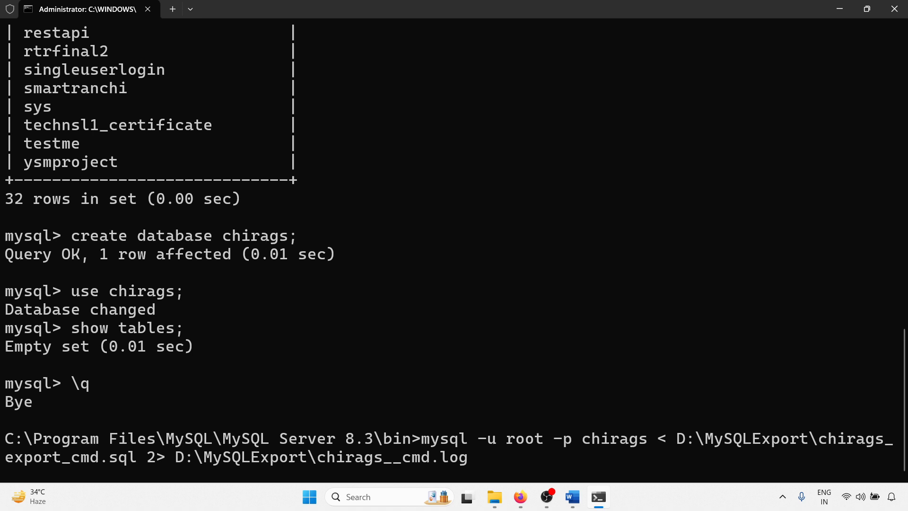
text(import)
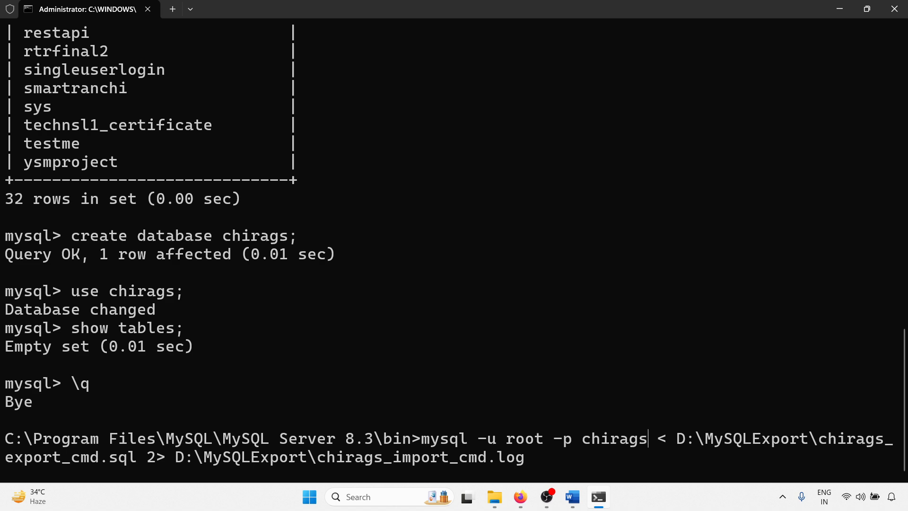
Step: Try running the restore with the target database name changed to chirags1, entering the root account password
text(1)
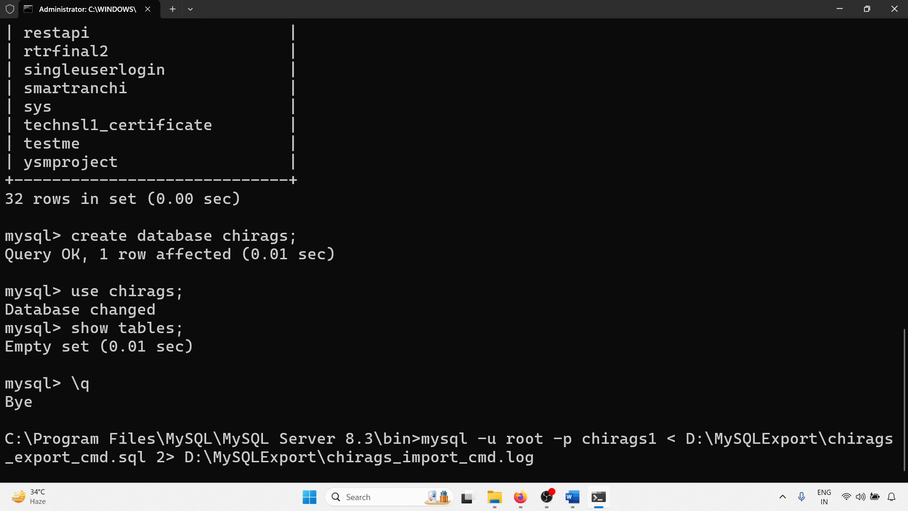
scroll(218, 216, up, 9)
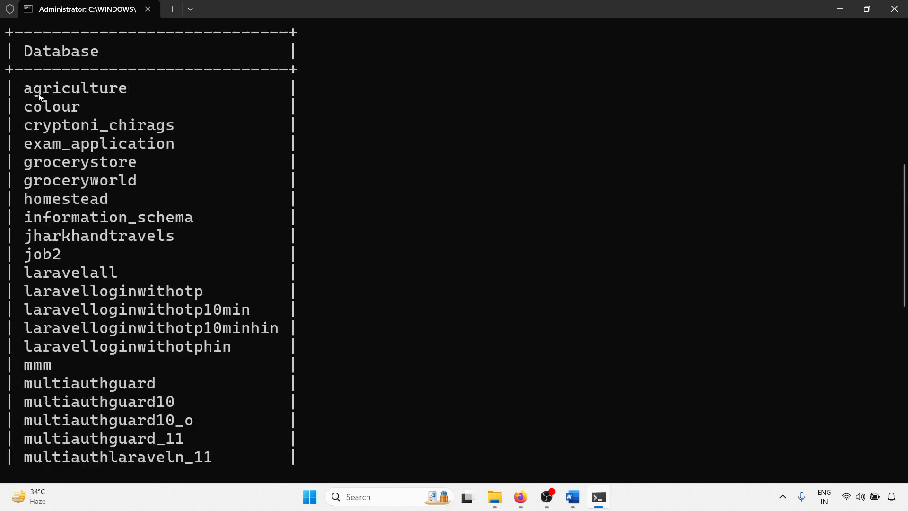
scroll(272, 244, down, 9)
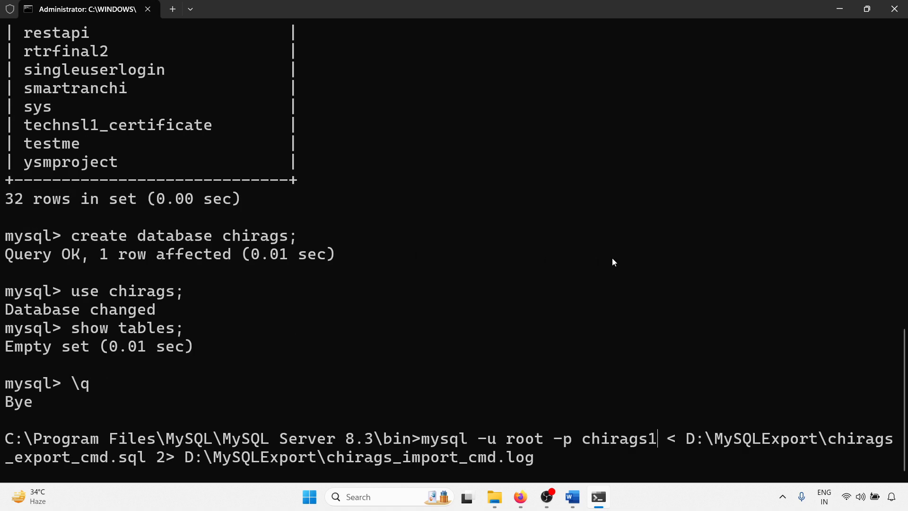
key(Return)
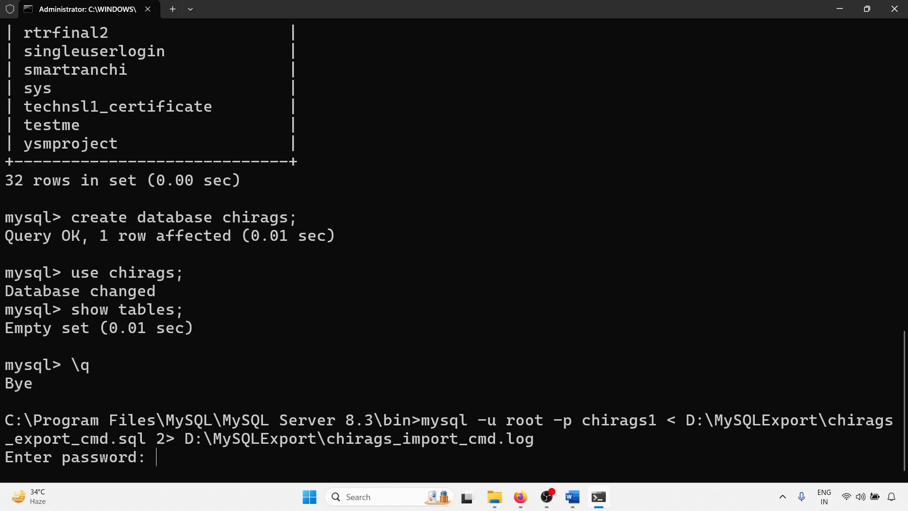
text(*********)
key(Return)
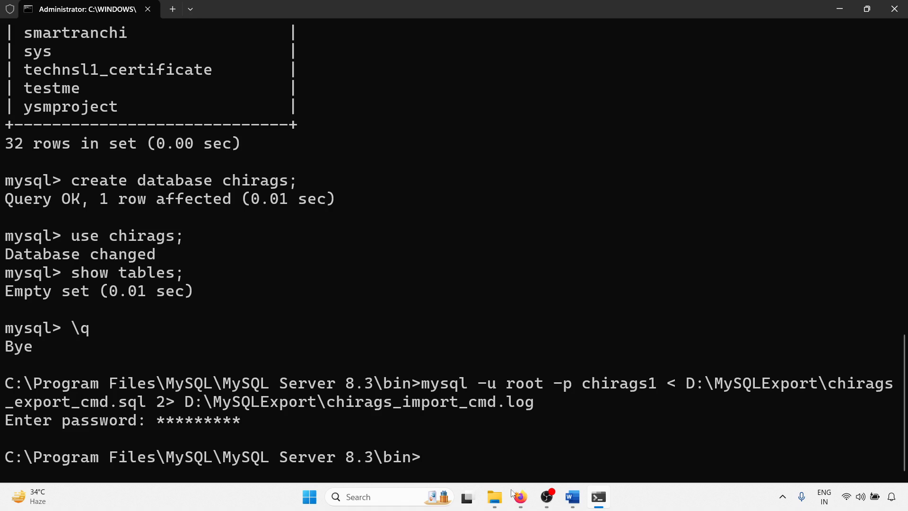
Step: Switch to the MySQLExport folder in File Explorer, open chirags_import_cmd.log to read the logged error, and close it
mouse_move(502, 500)
click(409, 439)
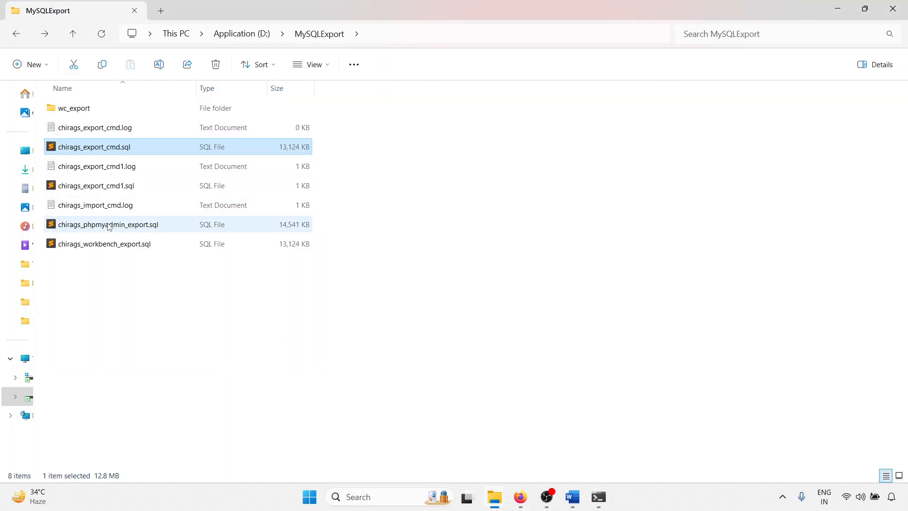
double_click(98, 205)
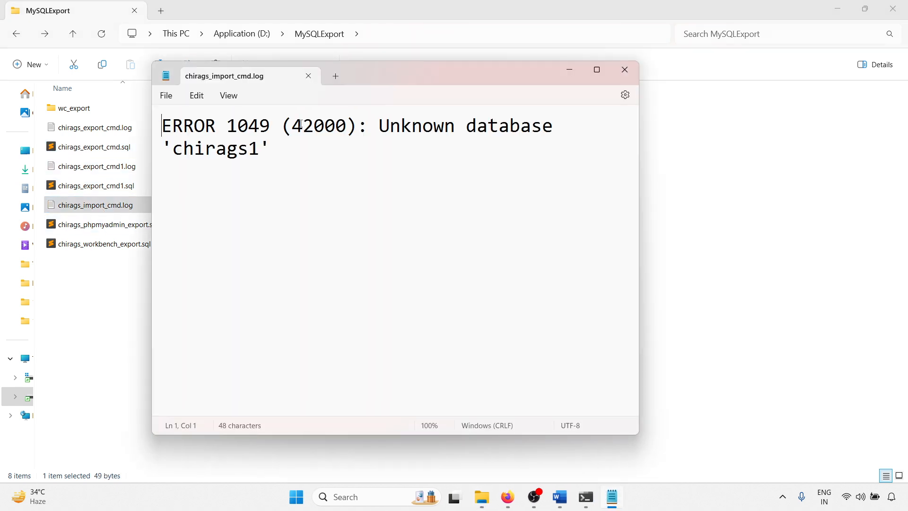
drag(291, 124, 350, 125)
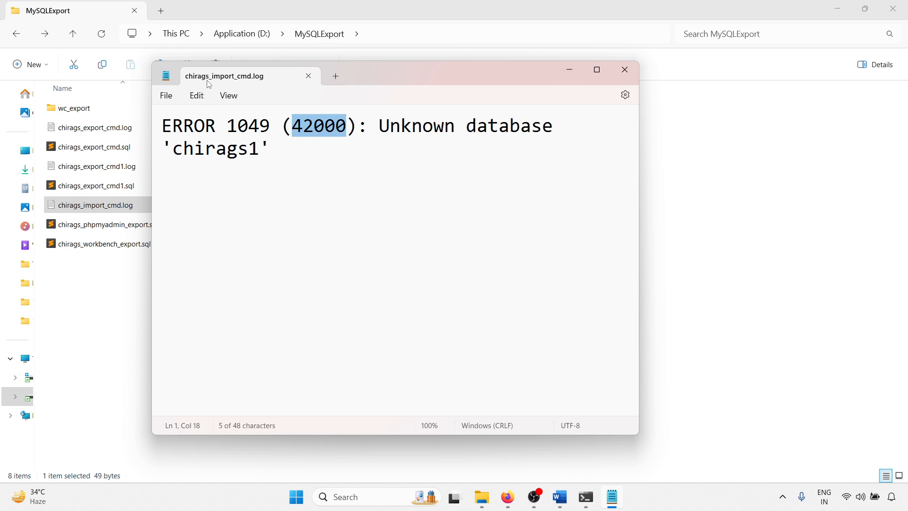
key(alt+F4)
click(227, 360)
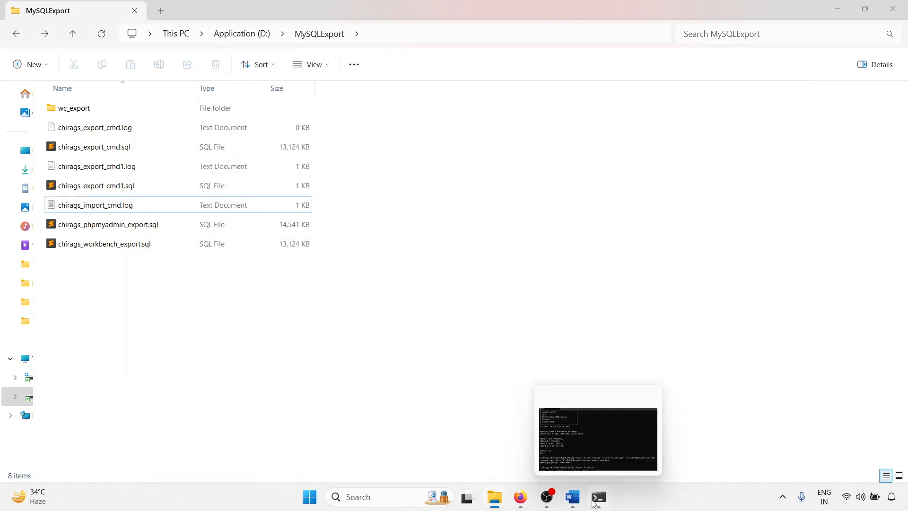
Step: Return to Command Prompt and rerun the restore command with the target database set to chirags, entering the root account password
click(596, 498)
key(Up)
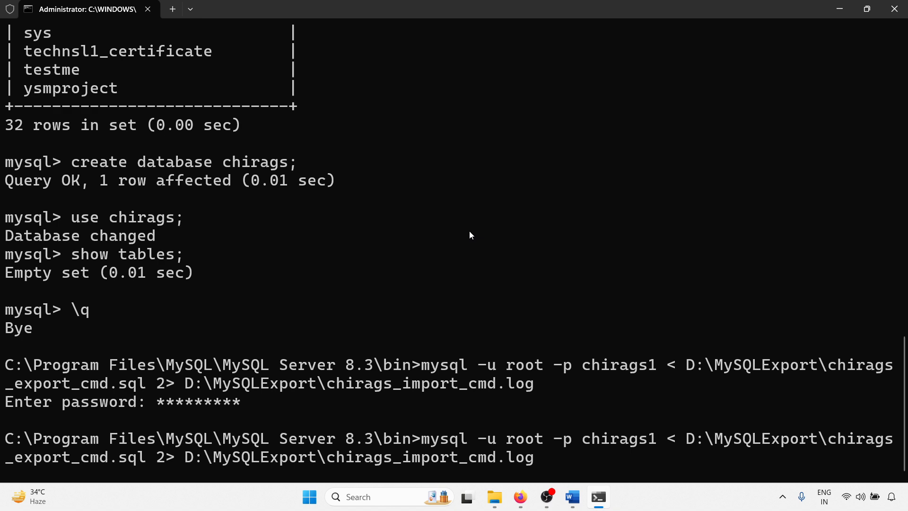
key(BackSpace)
key(Return)
text(***)
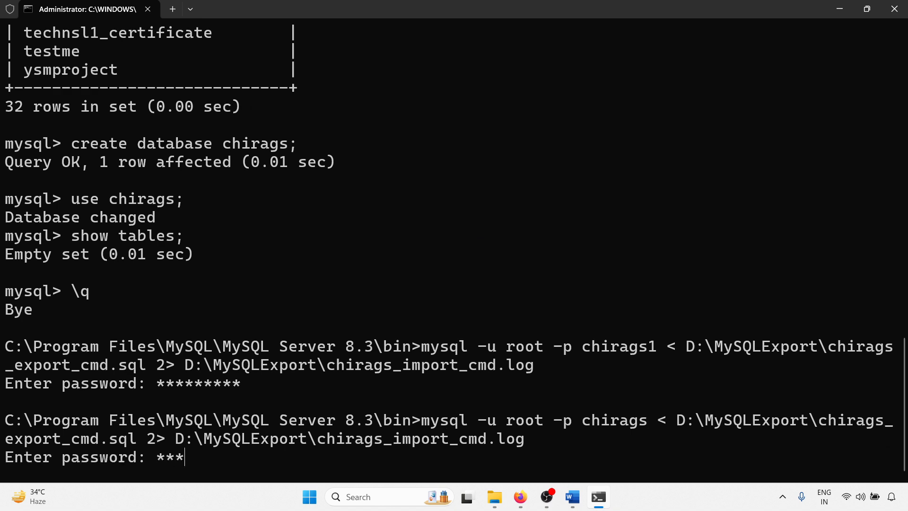
text(******)
key(Return)
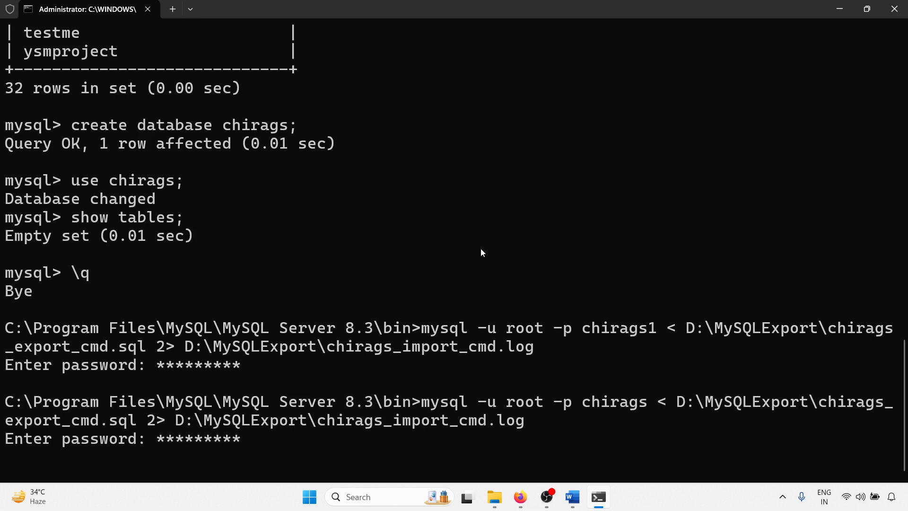
Step: Reopen chirags_import_cmd.log from the MySQLExport folder in File Explorer to check for restore errors, then close it
mouse_move(501, 506)
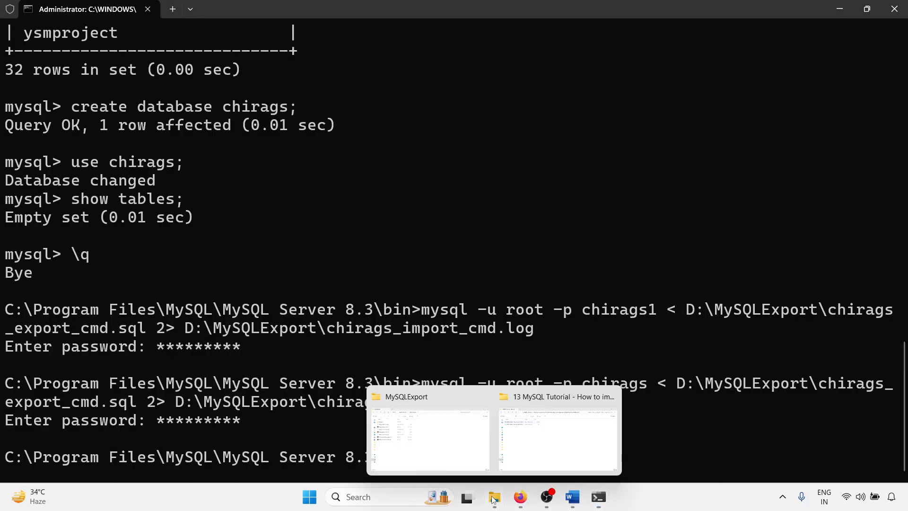
click(432, 440)
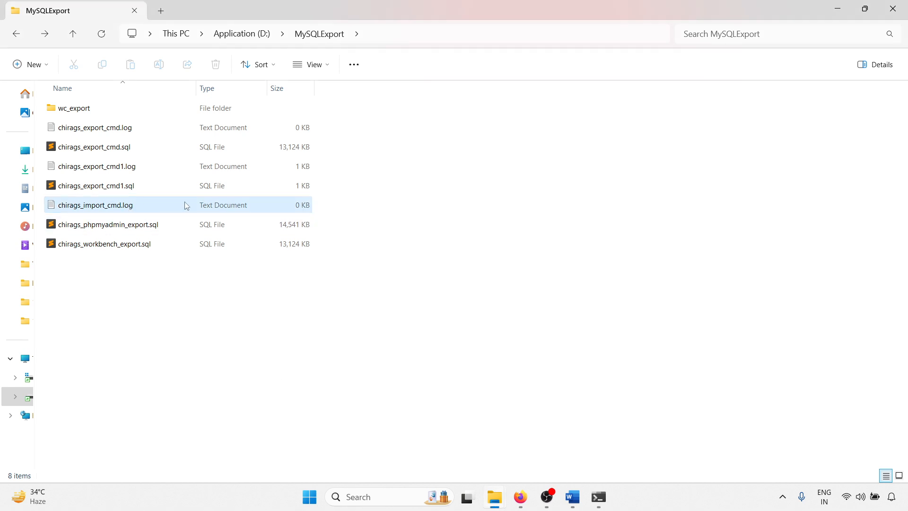
click(112, 210)
double_click(109, 208)
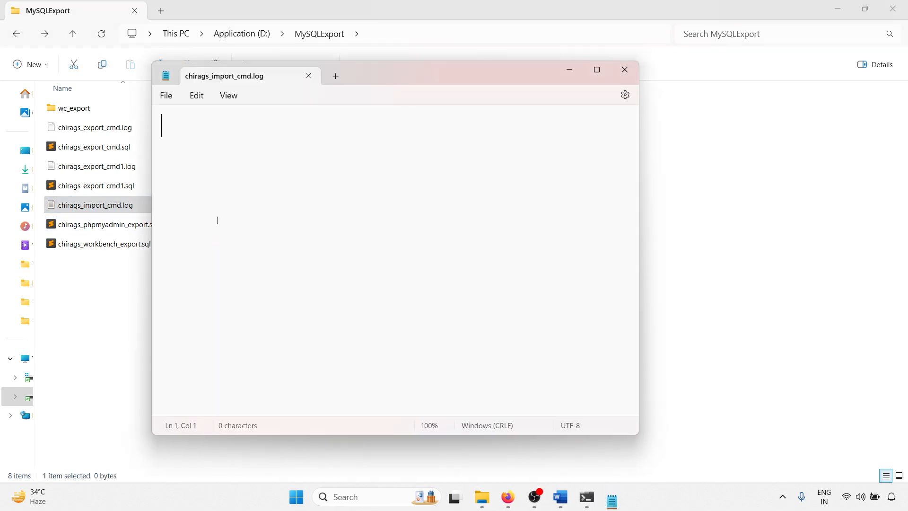
middle_click(261, 79)
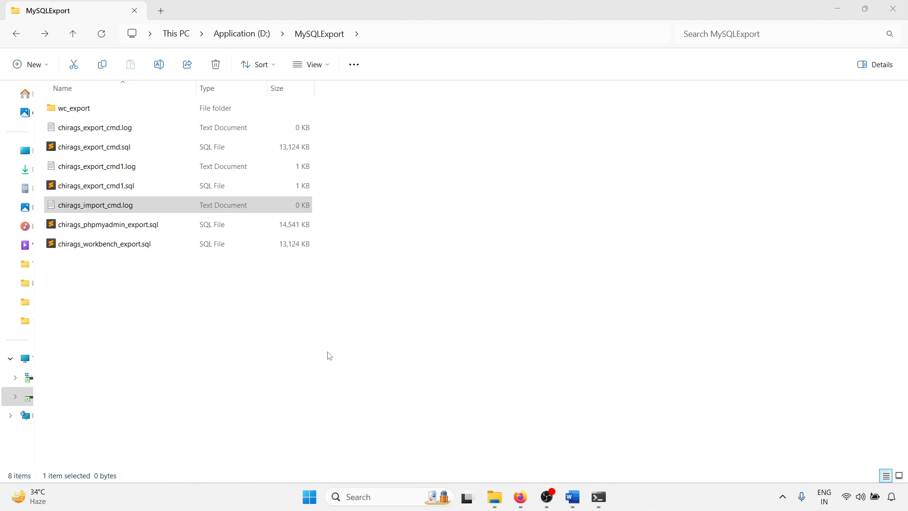
Step: In Command Prompt, log in with mysql -u root -p and the account password, and select the restored database with use chirags;
mouse_move(603, 500)
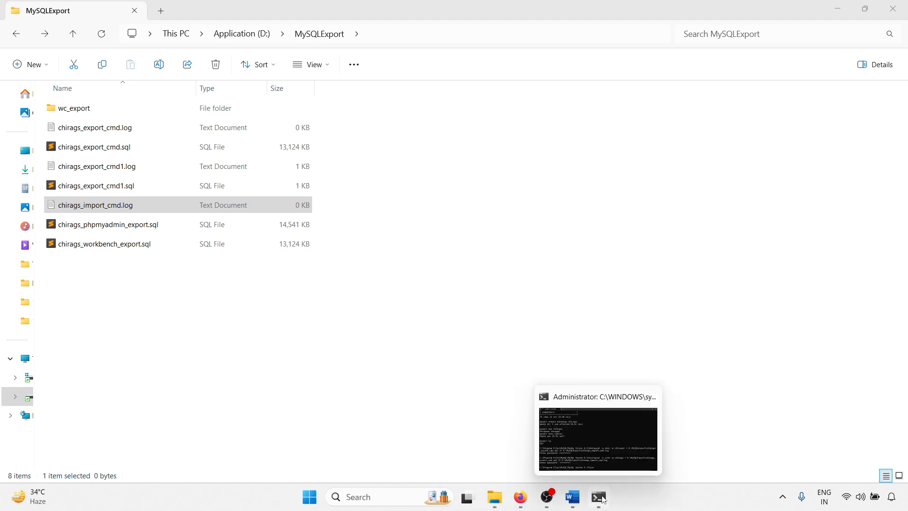
click(588, 433)
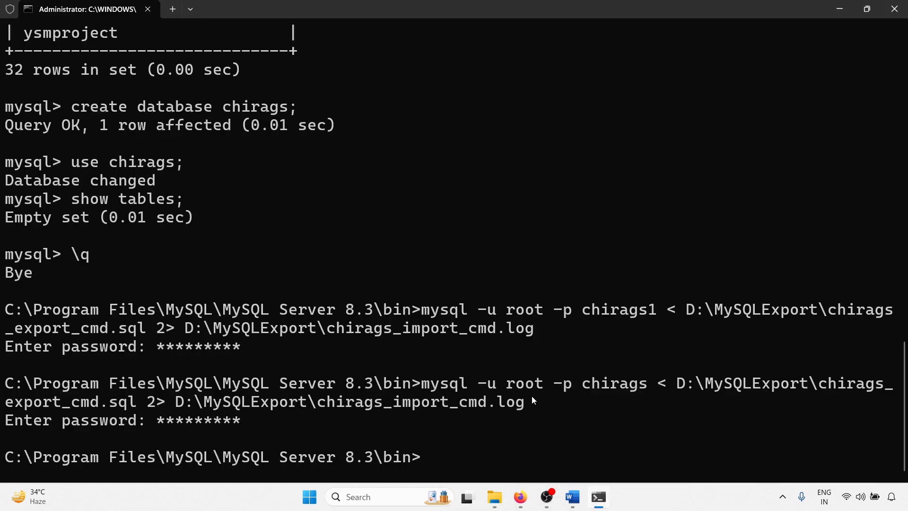
text(mysql -u r)
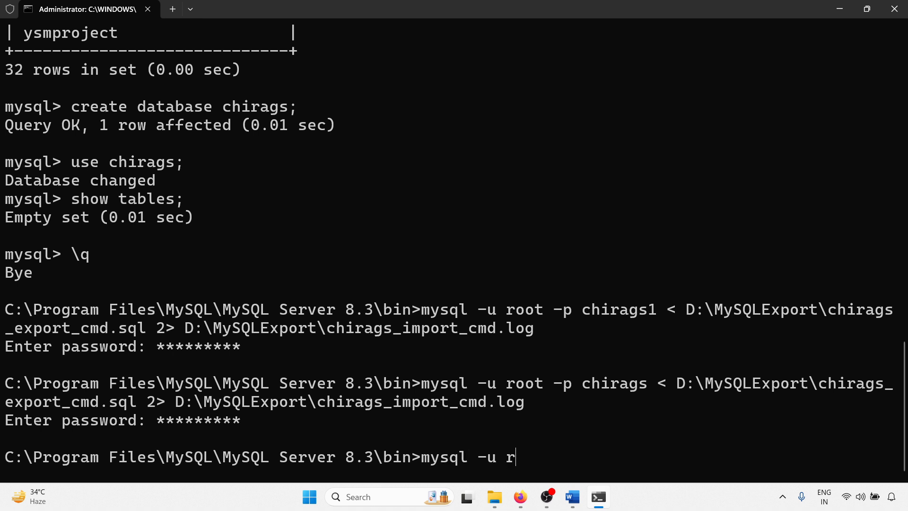
text(oot -p)
key(Return)
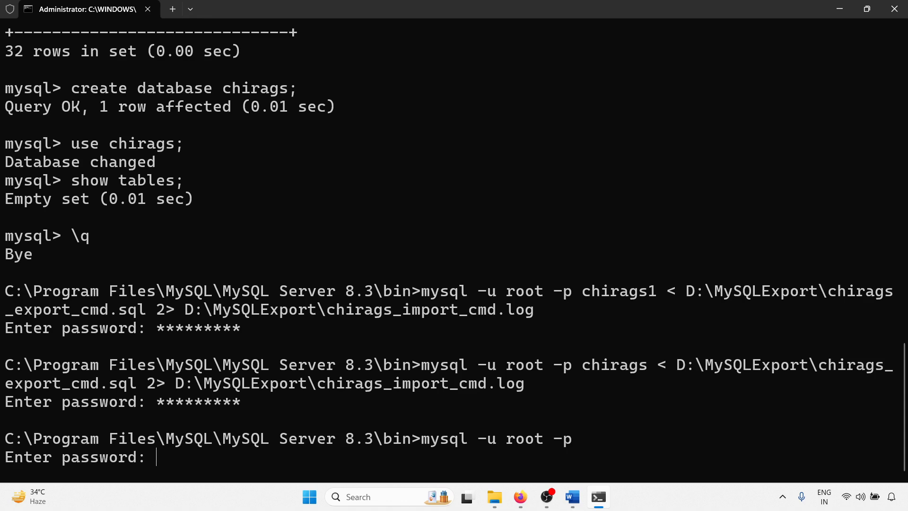
text(*********)
key(Return)
text(use chirags;)
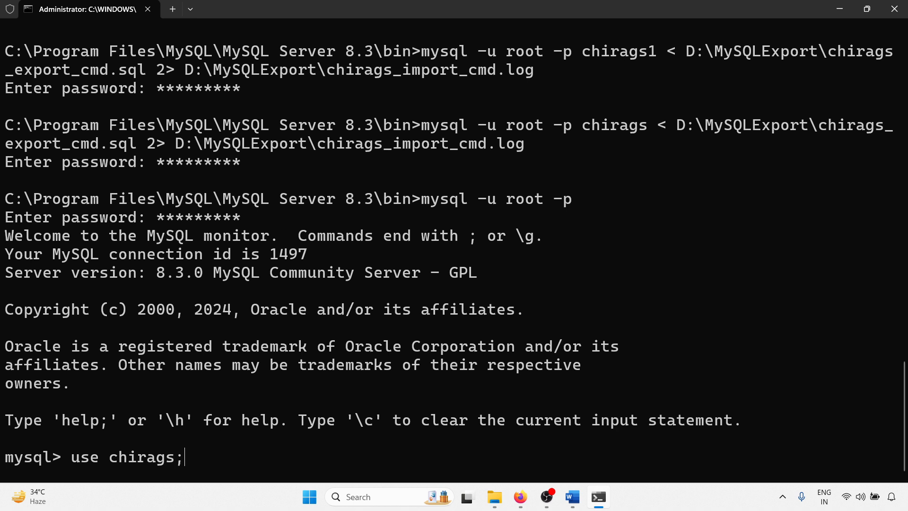
key(Return)
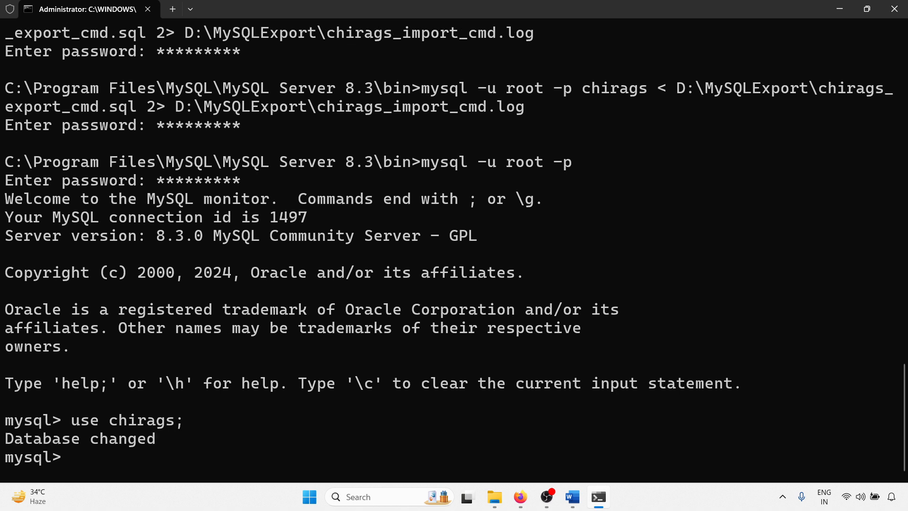
Step: List the tables of the restored chirags database with show tables;
text(show tables;)
key(Return)
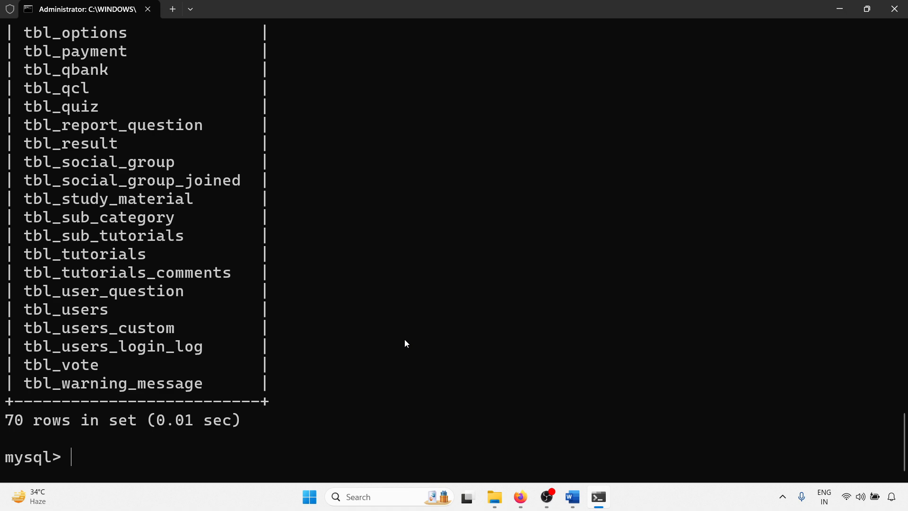
Step: Delete the chirags database with drop database chirags;
text(drop databse)
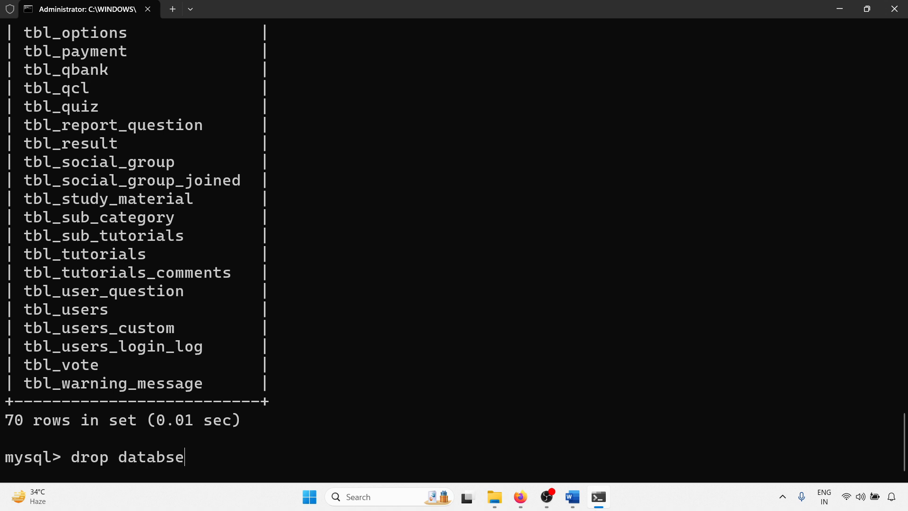
key(BackSpace)
key(BackSpace)
key(BackSpace)
text(ase chirags;)
key(Return)
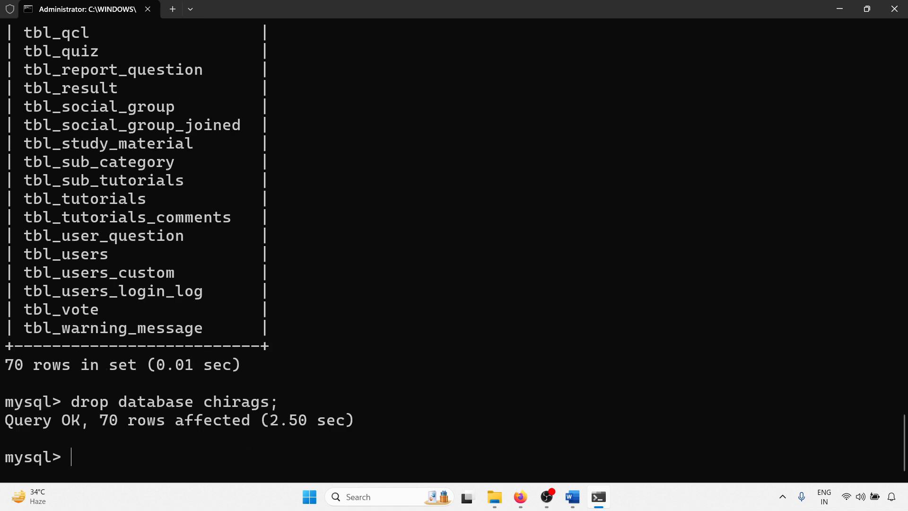
Step: List the server's databases with show databases; and check whether chirags is among them
text(show datab)
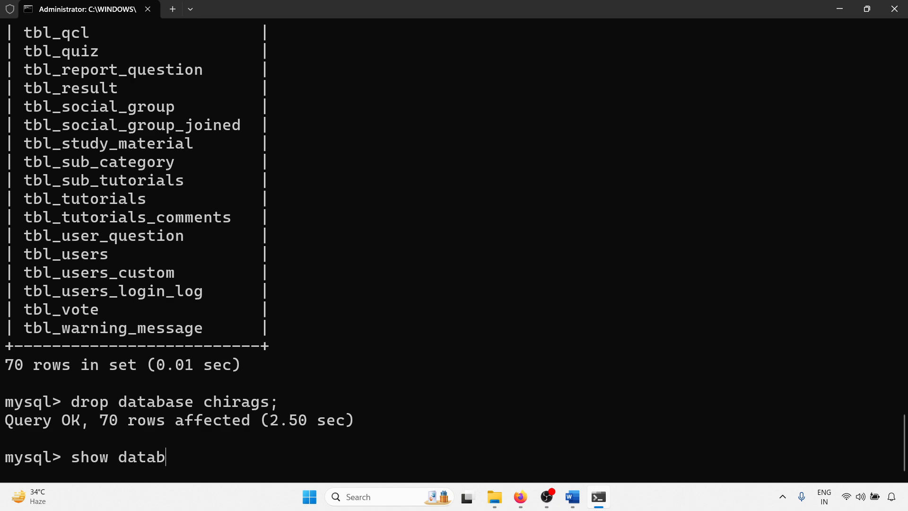
text(ases;)
key(Return)
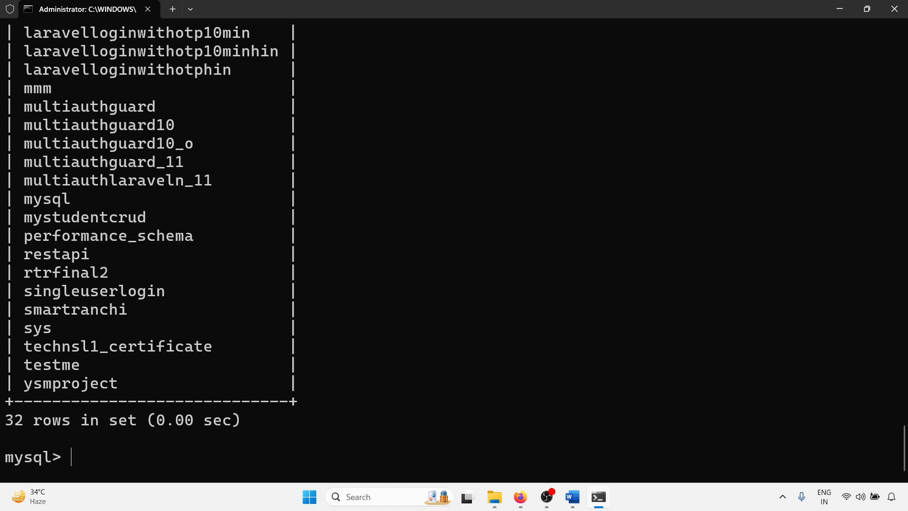
scroll(175, 233, up, 7)
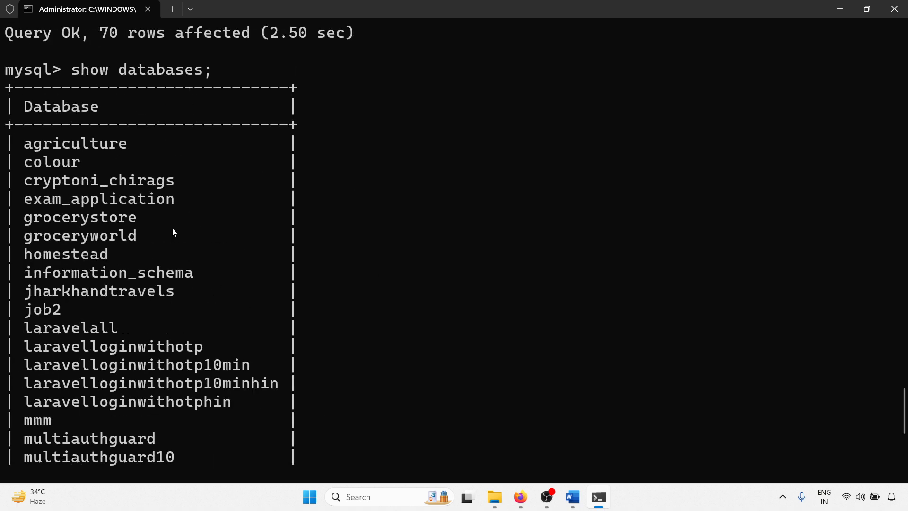
drag(34, 198, 70, 243)
click(117, 240)
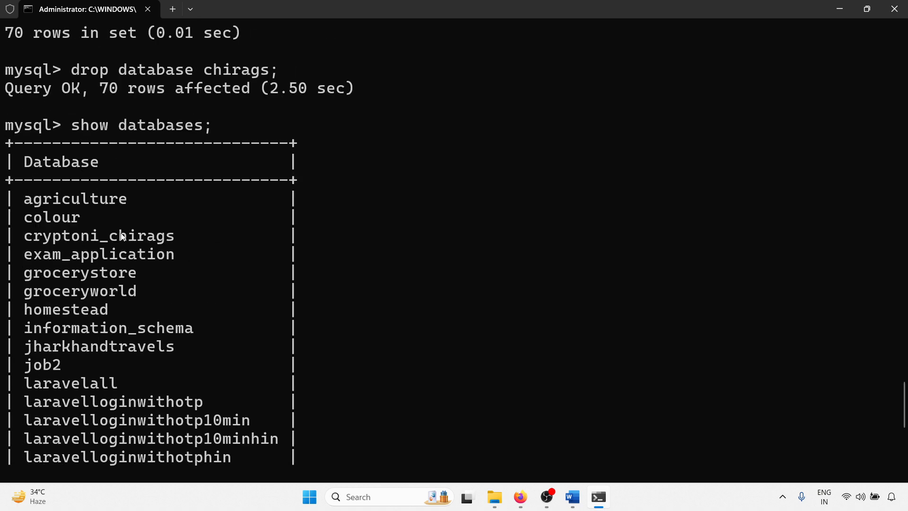
scroll(214, 298, down, 7)
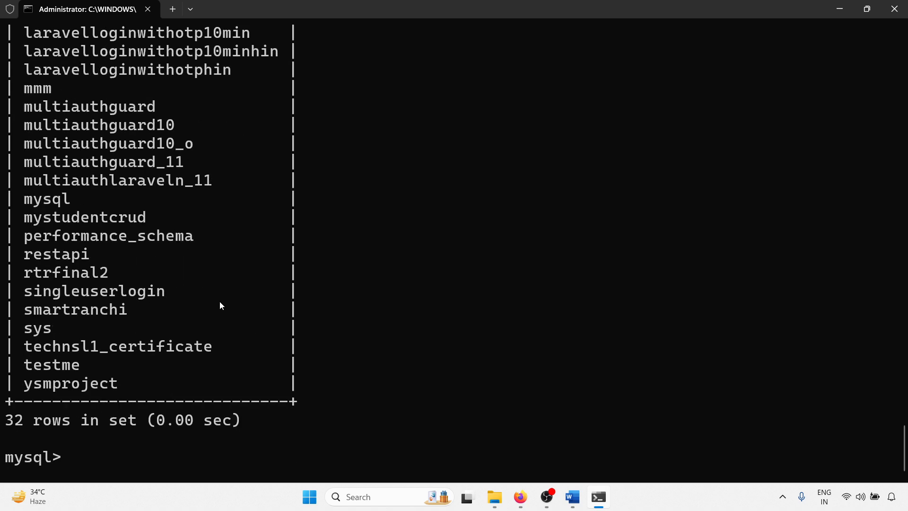
Step: Copy the Case 2 CREATE database chirags statement from the Word document and run it, ended with a semicolon, at the mysql prompt in Command Prompt
click(572, 497)
scroll(193, 292, down, 2)
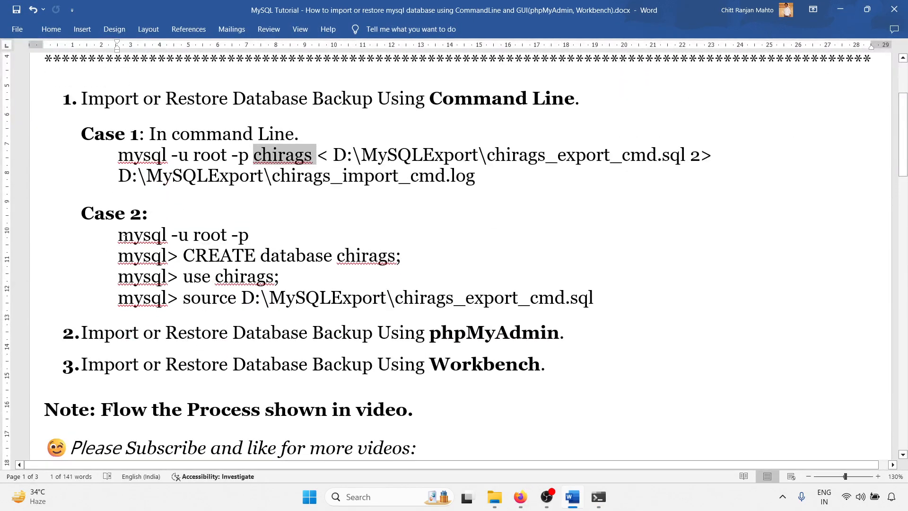
drag(120, 235, 267, 235)
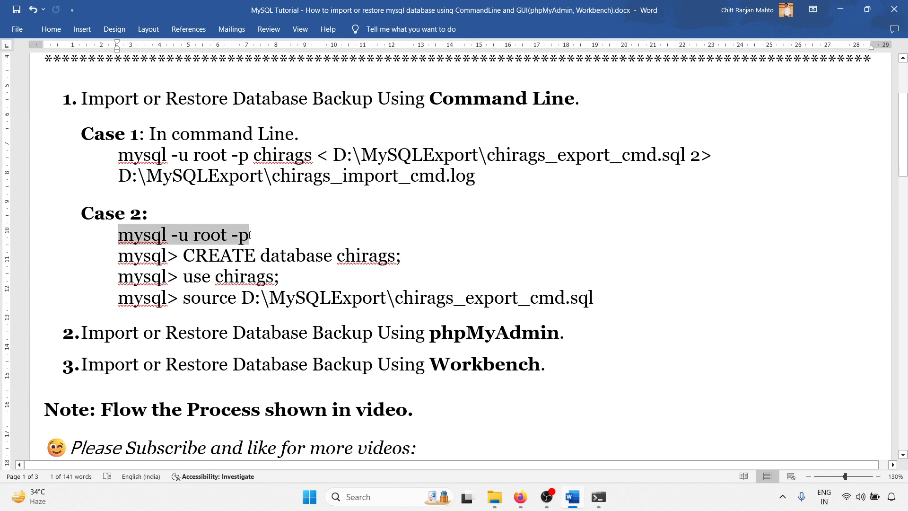
click(183, 255)
drag(183, 256, 359, 263)
key(ctrl+c)
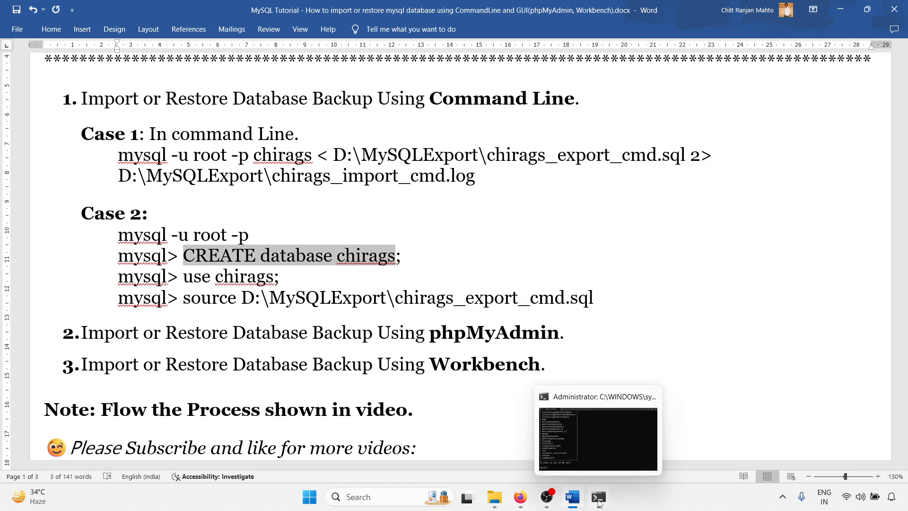
click(598, 502)
key(ctrl+v)
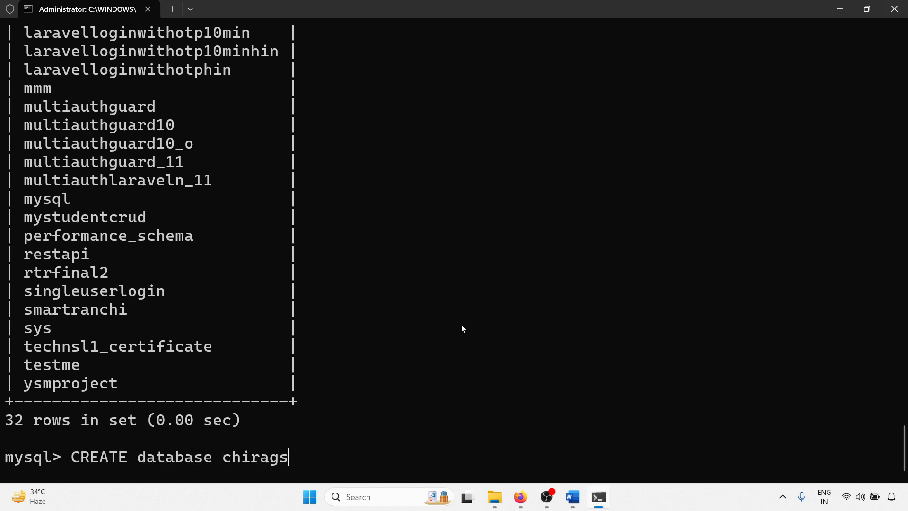
text(;)
key(Return)
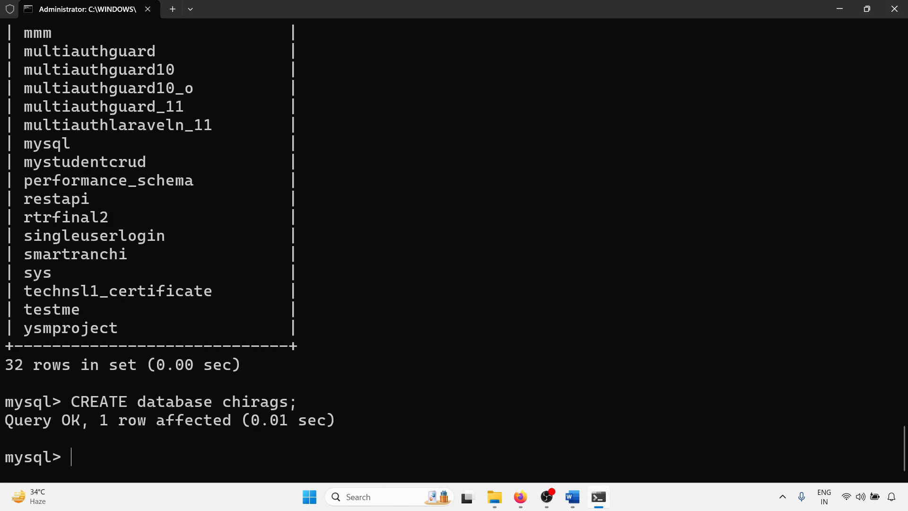
Step: Rerun show databases; and check the list for the newly created chirags database
key(Up)
key(Up)
key(Return)
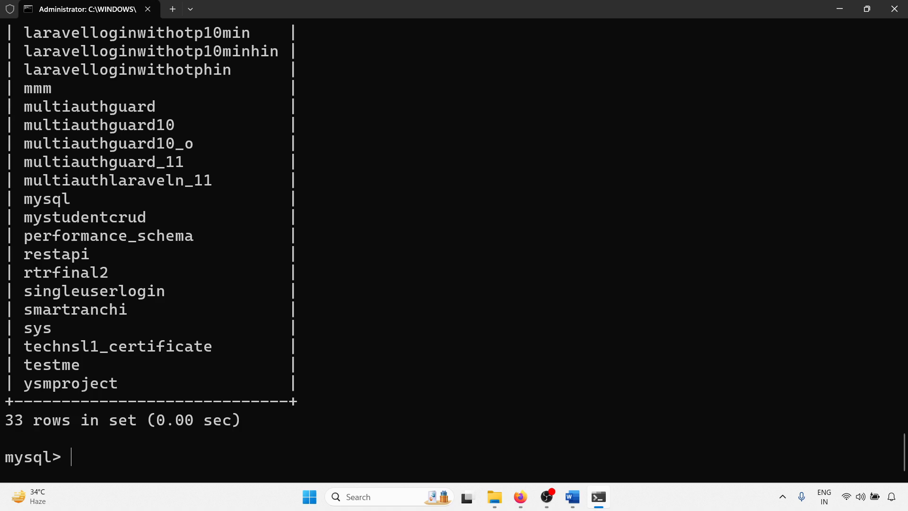
scroll(66, 389, up, 8)
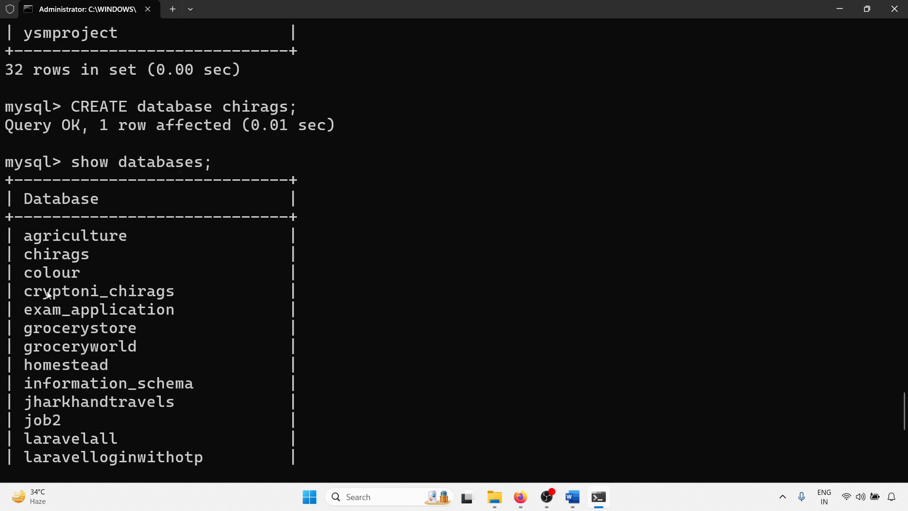
double_click(57, 257)
scroll(435, 208, down, 8)
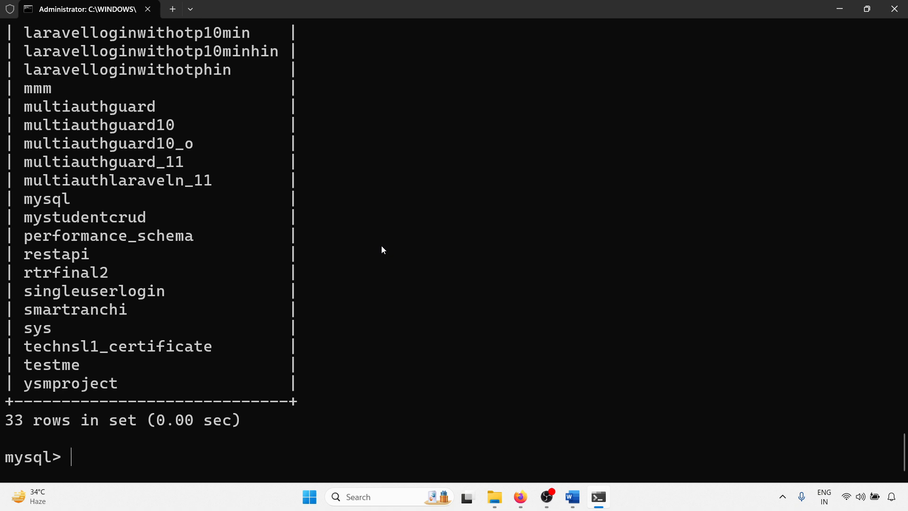
Step: Select the new database with use chirags; and list its contents with show tables;
text(use chirags;)
key(Return)
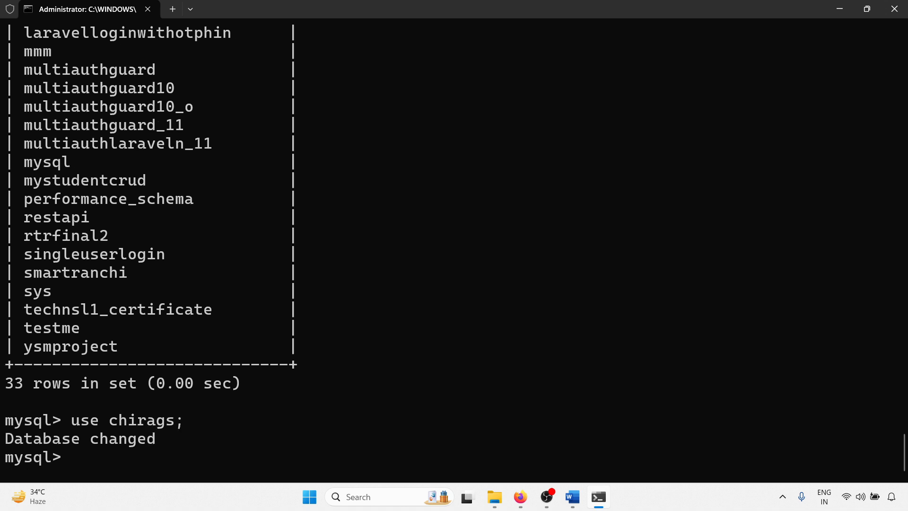
text(show tables;)
key(Return)
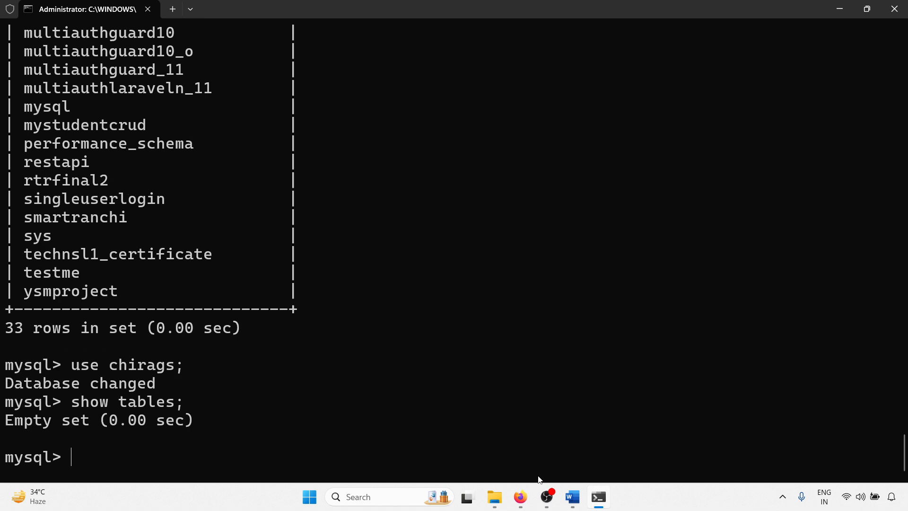
Step: Copy source D:\MySQLExport\chirags_export_cmd.sql from the Word document and run it at the mysql prompt in Command Prompt
click(573, 497)
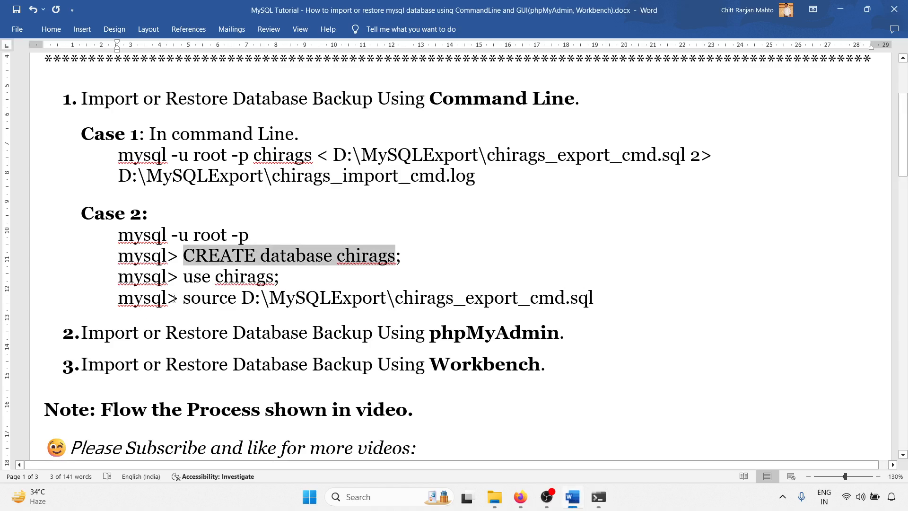
drag(186, 299, 595, 300)
key(ctrl+c)
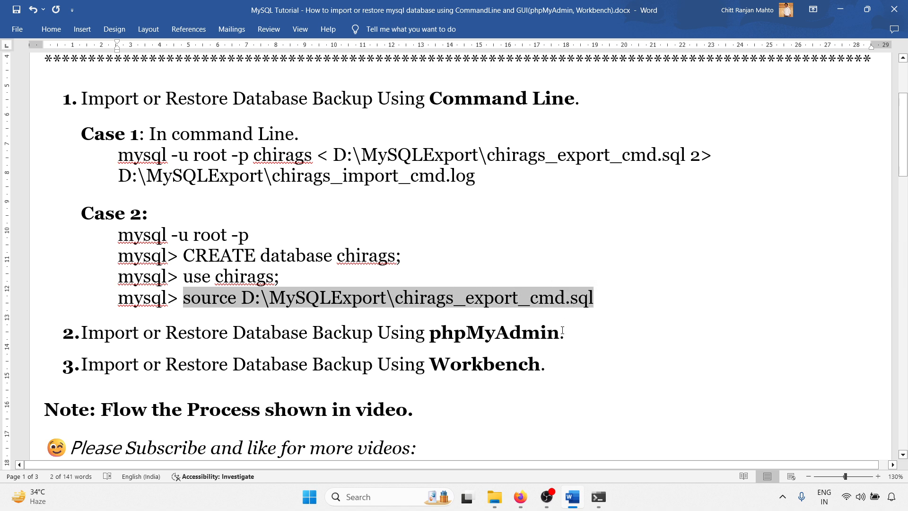
click(839, 9)
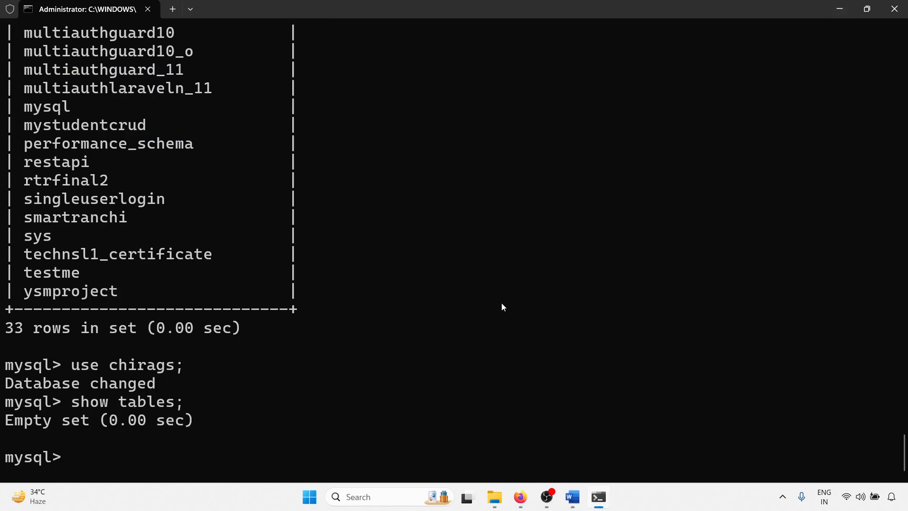
key(ctrl+v)
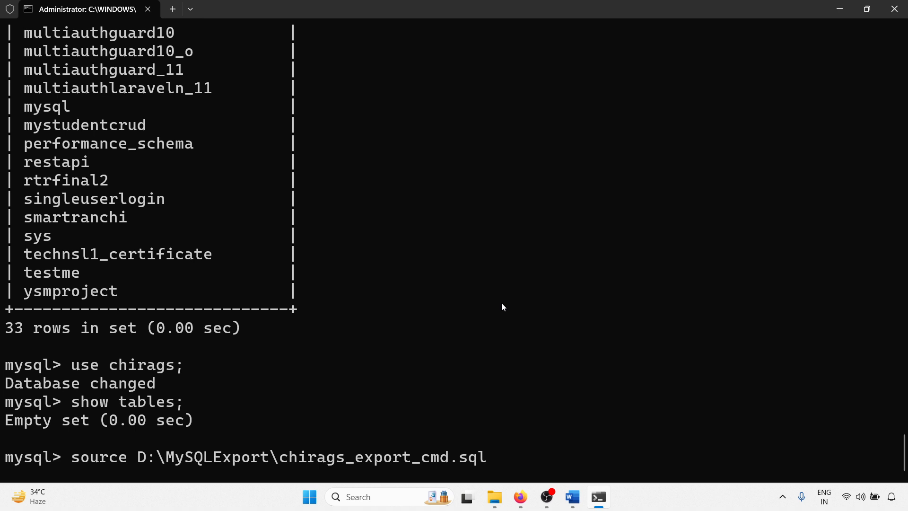
key(Return)
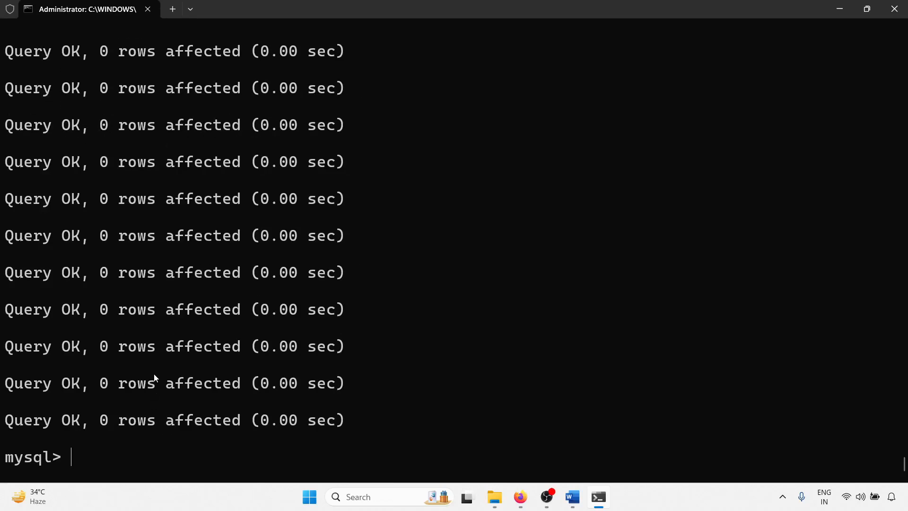
Step: Run show tables; again to check the tables imported into chirags
key(Up)
key(Up)
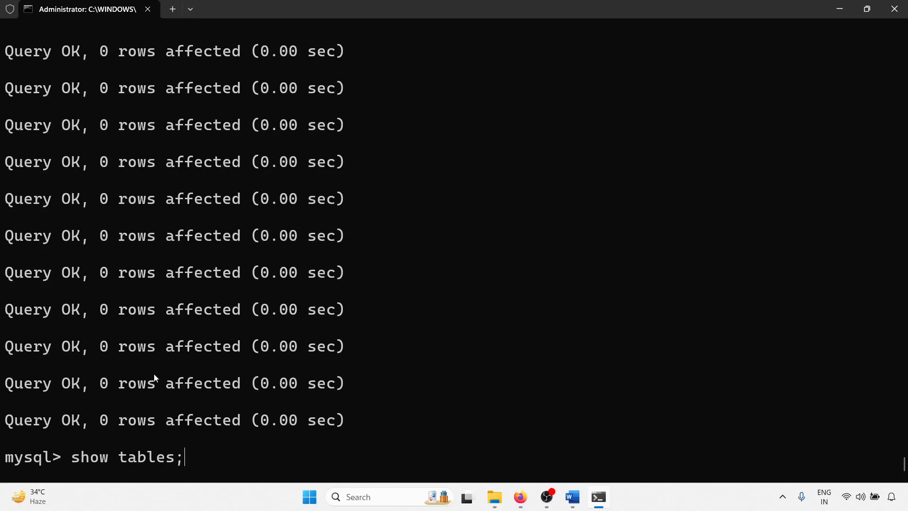
key(Return)
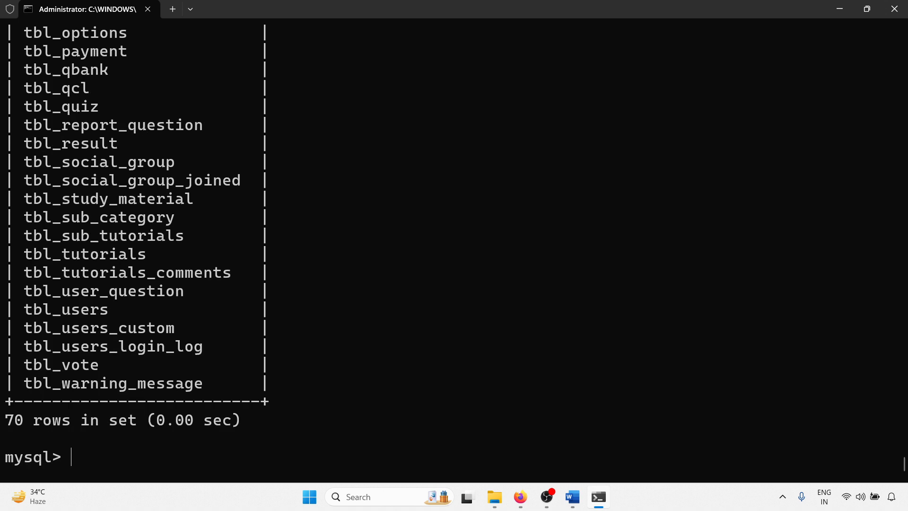
drag(6, 419, 185, 414)
click(192, 407)
Step: Exit the MySQL monitor and close the Command Prompt session
text(exit)
key(Return)
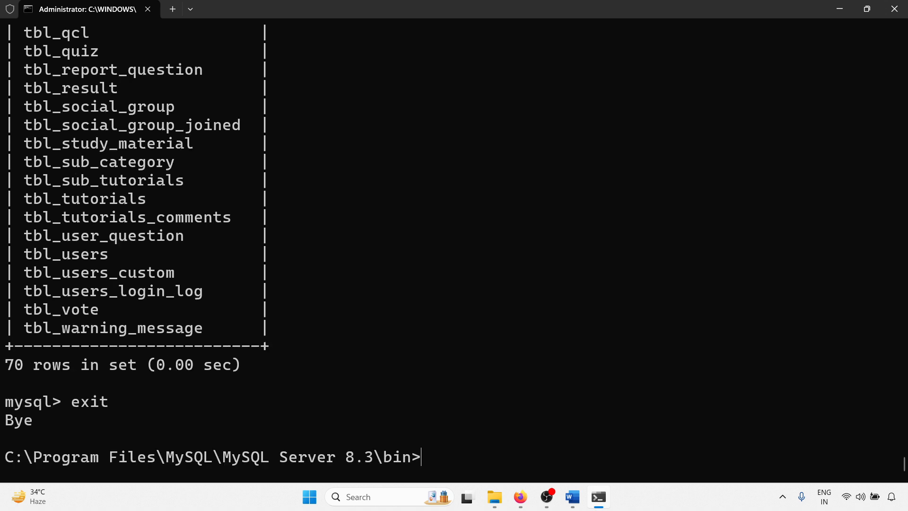
text(exit)
key(Return)
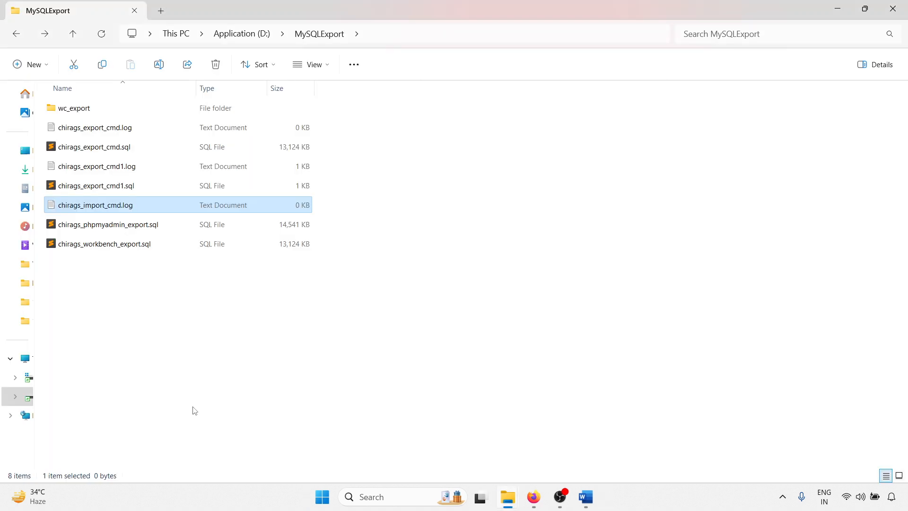
Step: Glance at the restore notes in Word, switch to Firefox, and open localhost:90/phpmyadmin
click(585, 496)
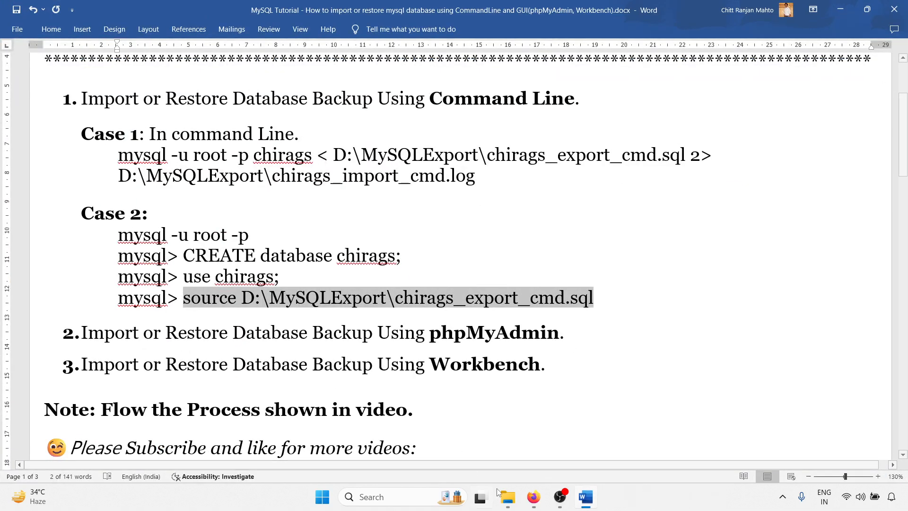
click(533, 496)
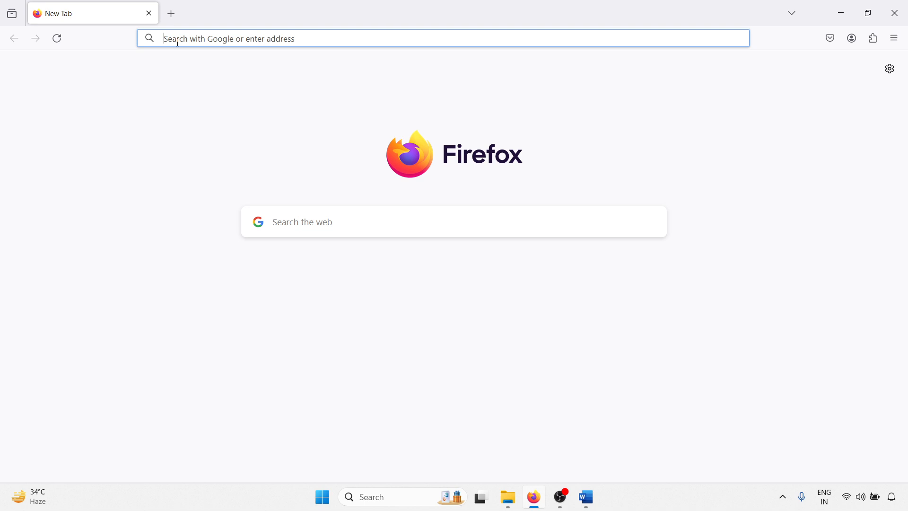
text(Iocalhost:)
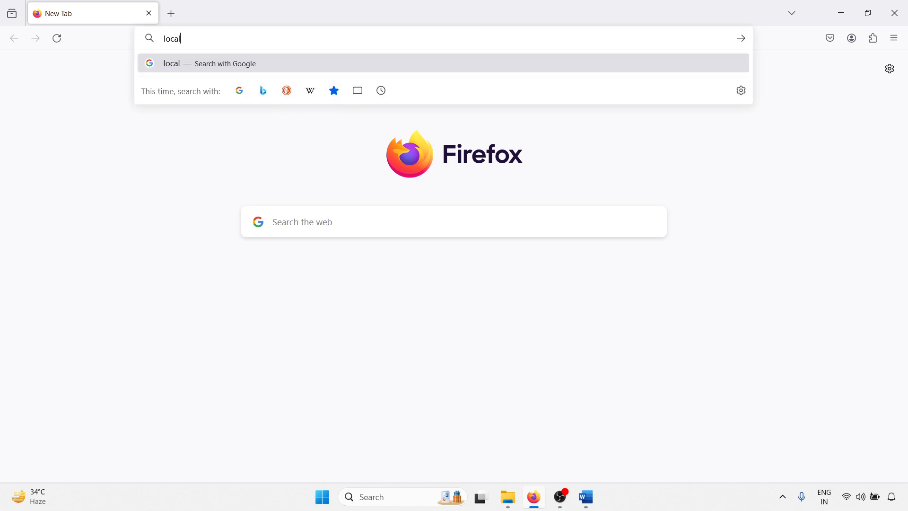
text(90)
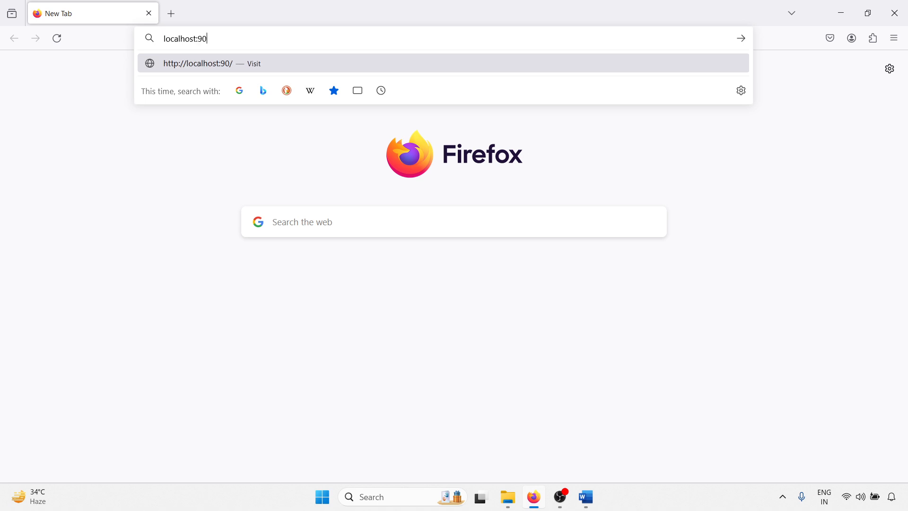
text(/phpmyadmin)
key(Return)
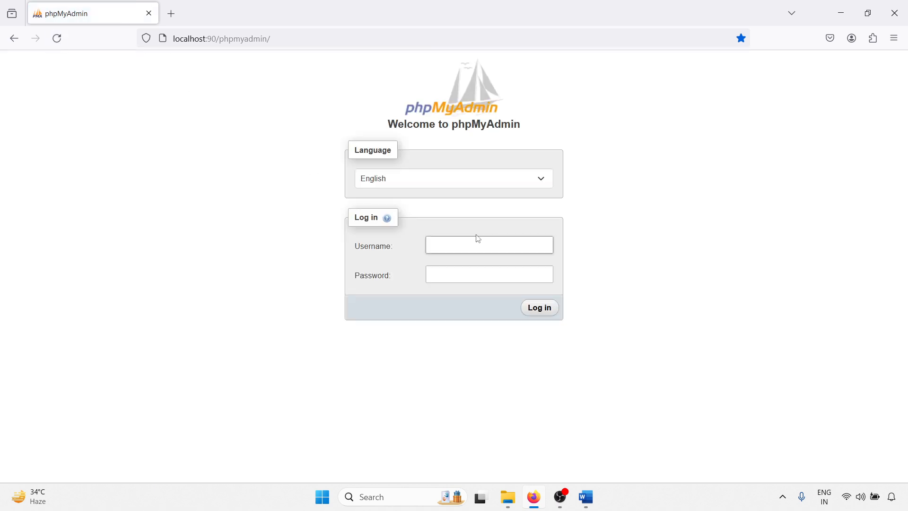
Step: Log in to phpMyAdmin as root with the saved account password and open the chirags database
click(461, 241)
click(461, 248)
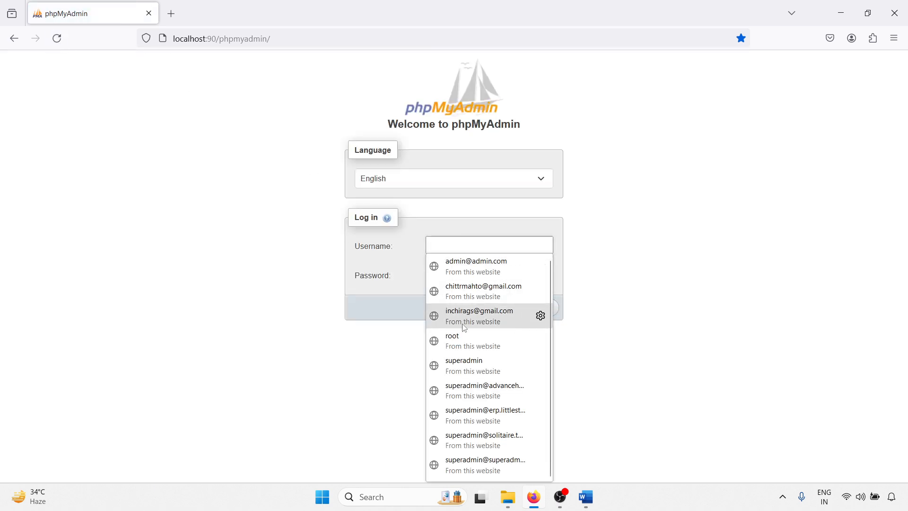
click(458, 340)
click(540, 318)
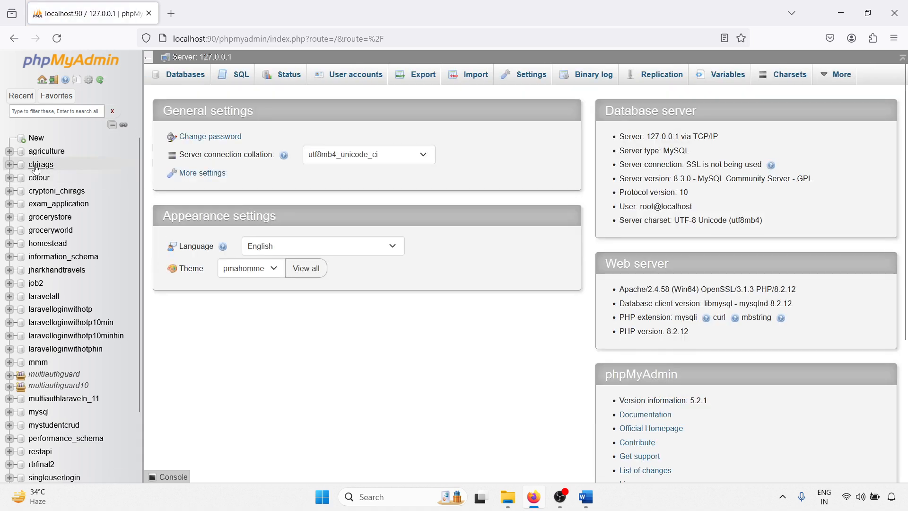
click(37, 165)
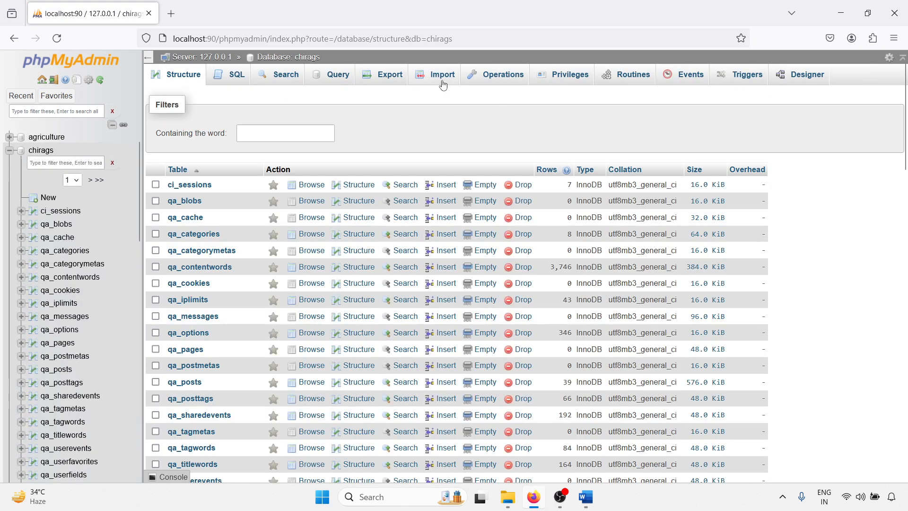
Step: Drop the entire chirags database and confirm its removal
click(499, 75)
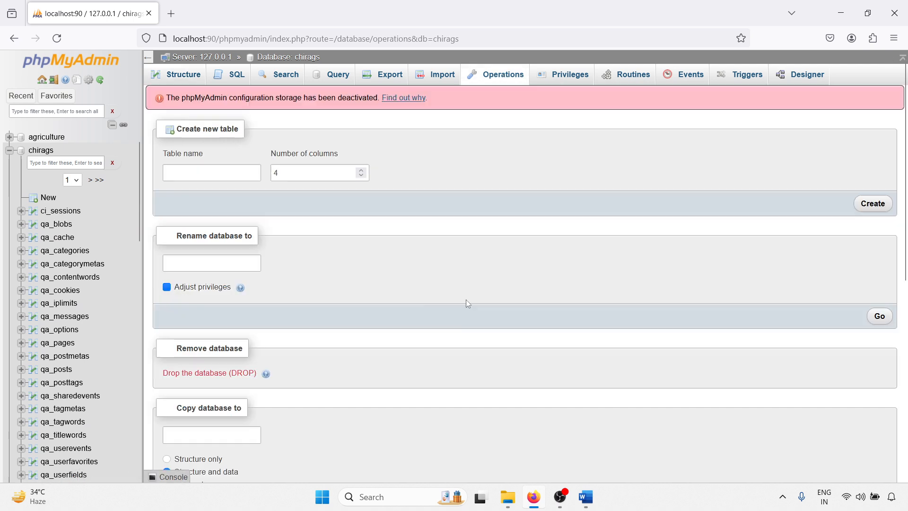
click(213, 373)
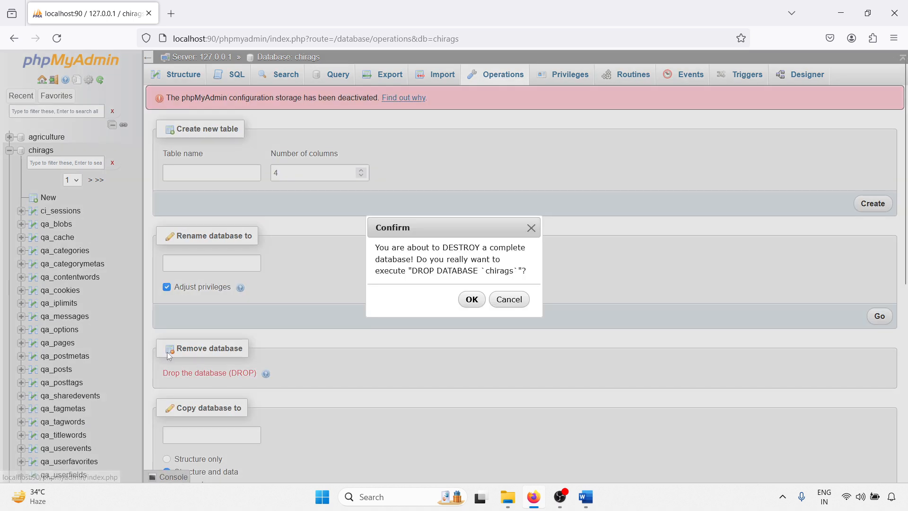
click(472, 299)
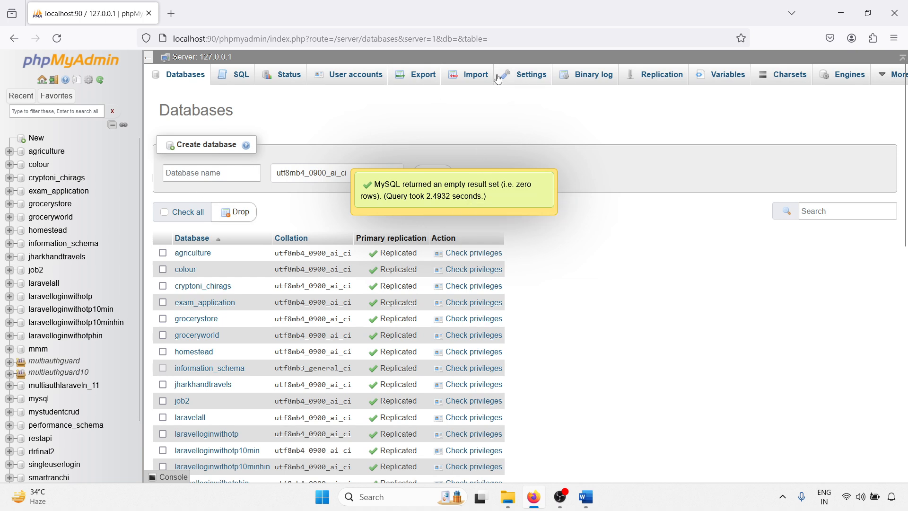
Step: Create a new database named chirags with utf8mb4_0900_ai_ci collation and open its structure
click(205, 174)
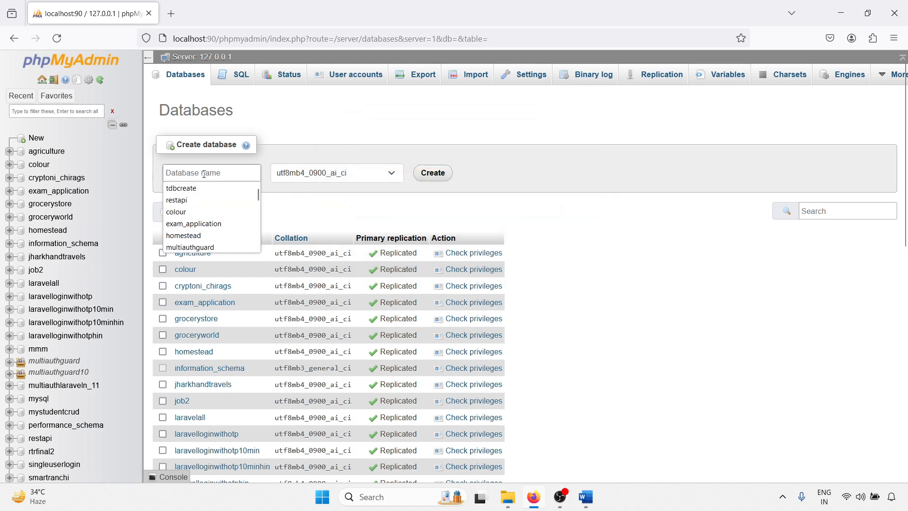
scroll(191, 212, down, 5)
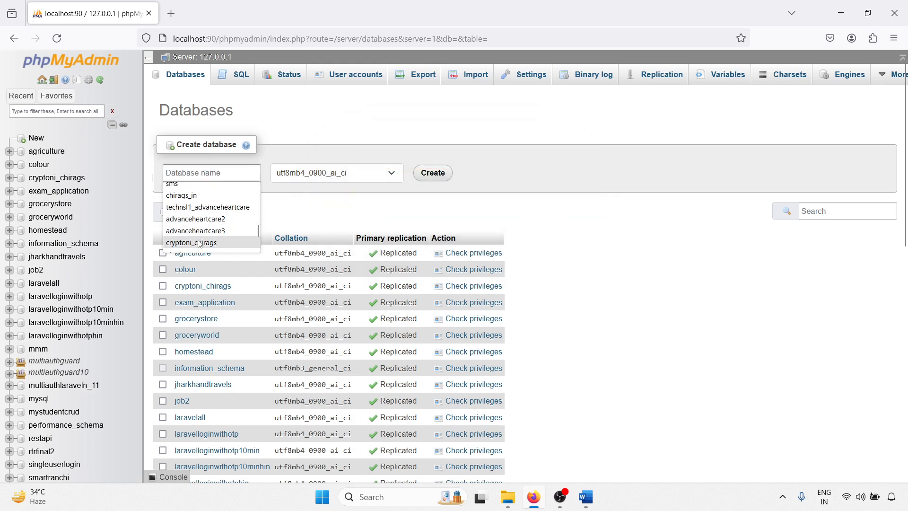
scroll(200, 201, up, 5)
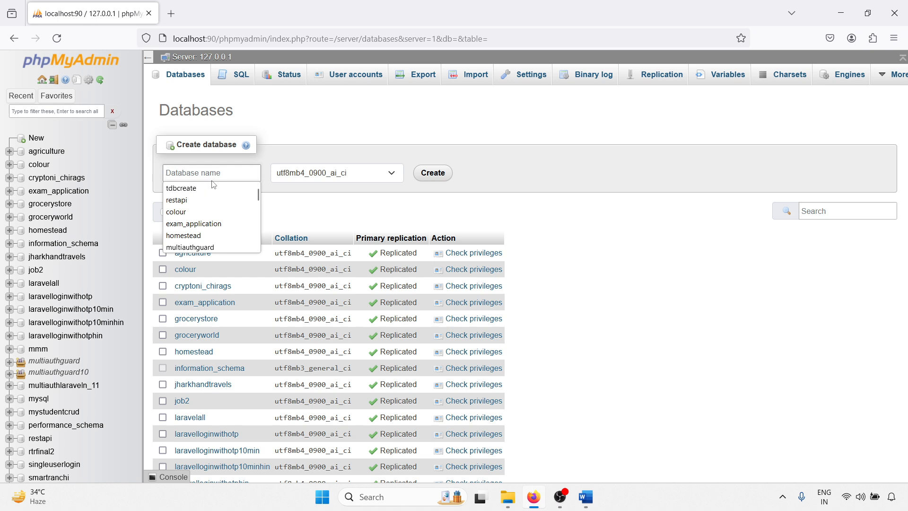
text(chir)
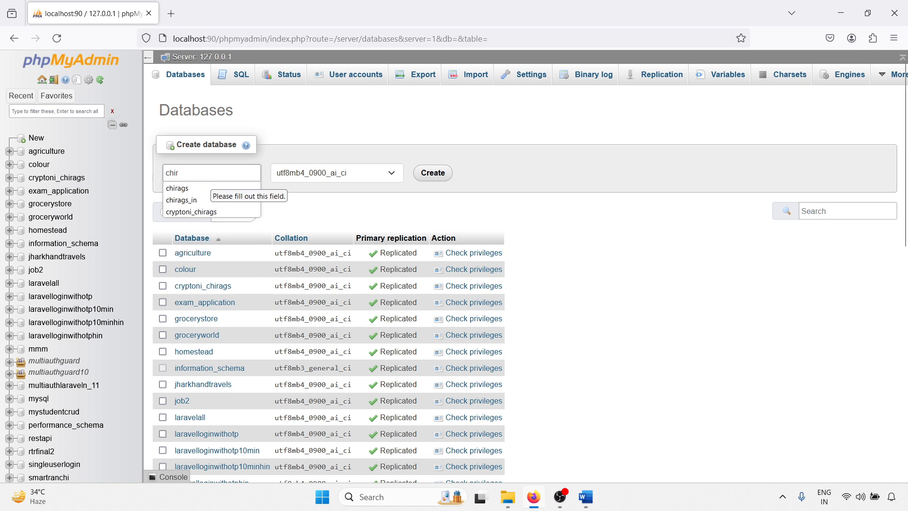
click(198, 189)
click(430, 172)
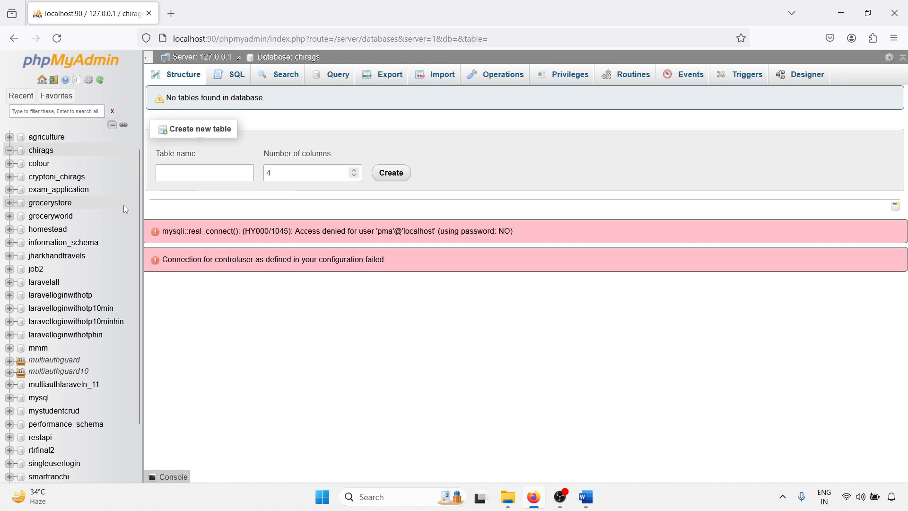
click(190, 75)
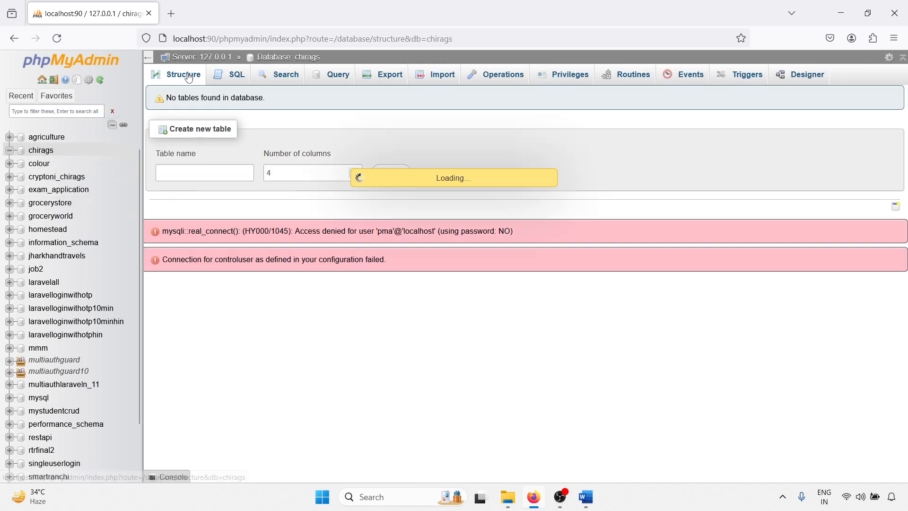
click(53, 151)
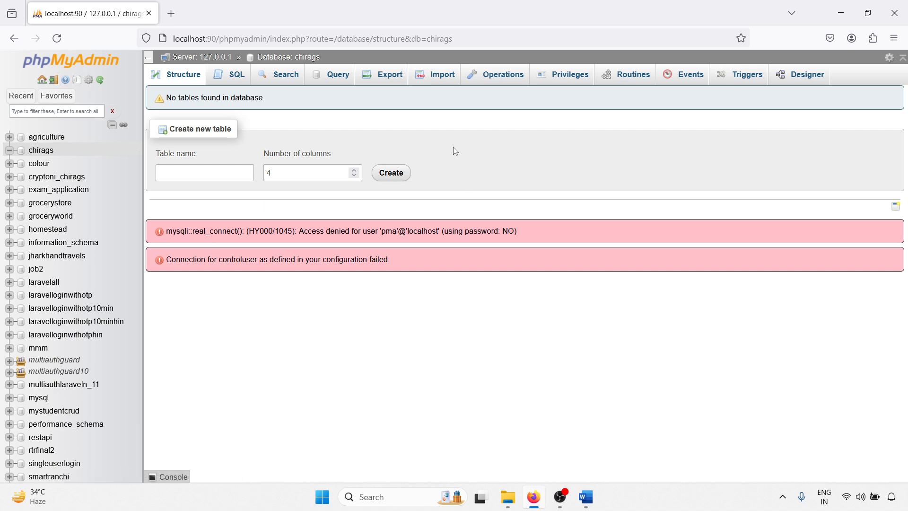
Step: Import chirags_phpmyadmin_export.sql from the D: drive's MySQLExport folder into chirags, keeping the utf-8 character set and SQL format
click(447, 77)
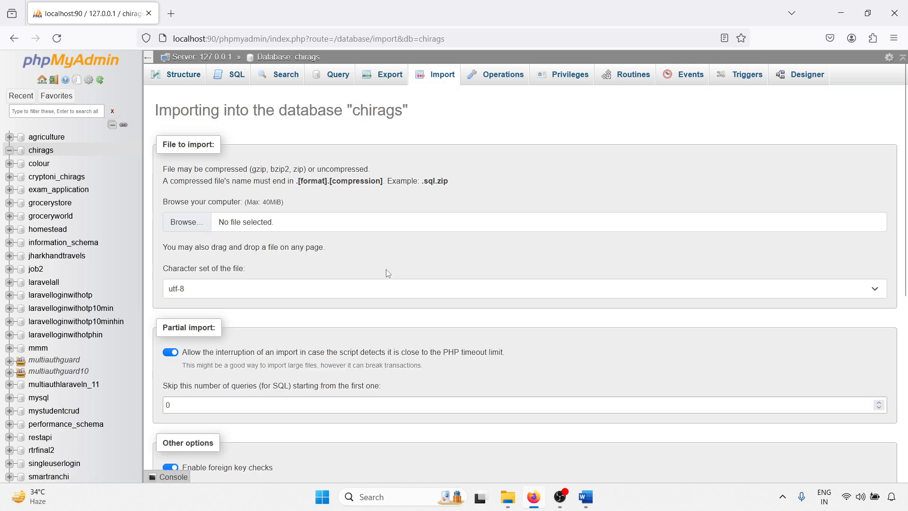
click(186, 221)
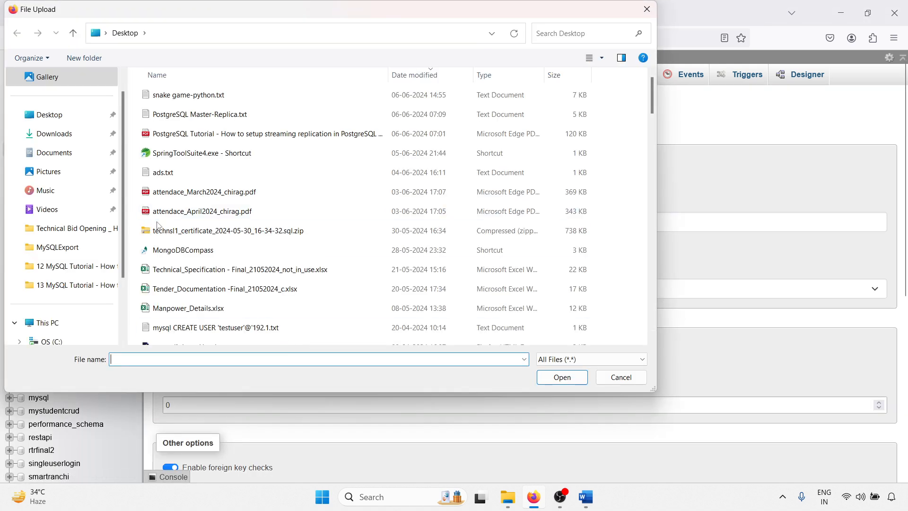
click(62, 248)
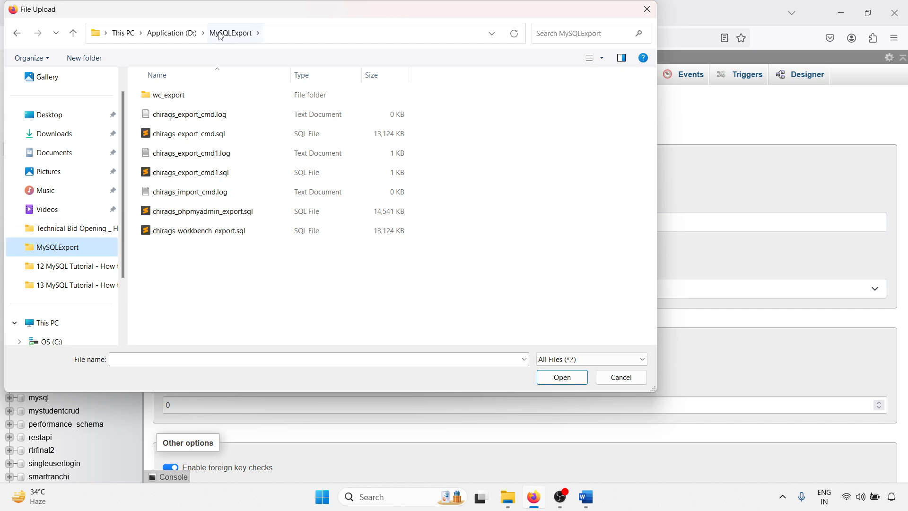
click(199, 215)
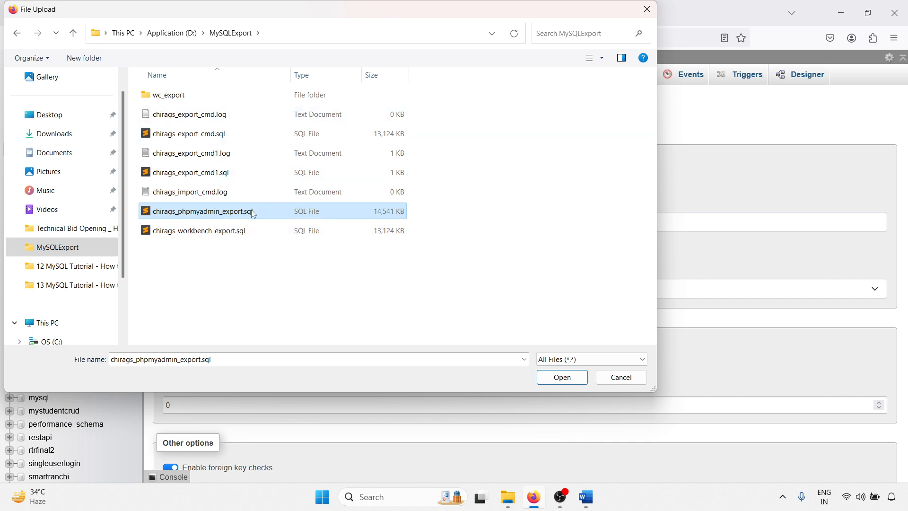
click(131, 228)
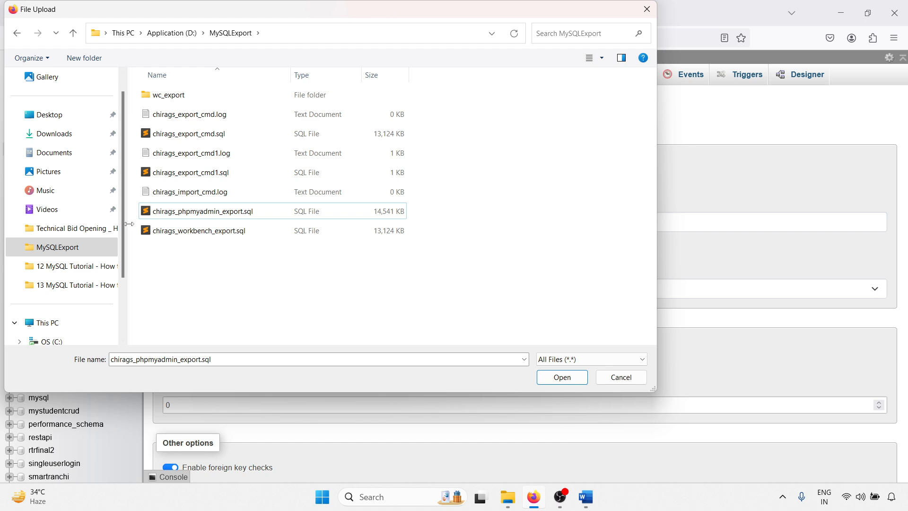
double_click(204, 211)
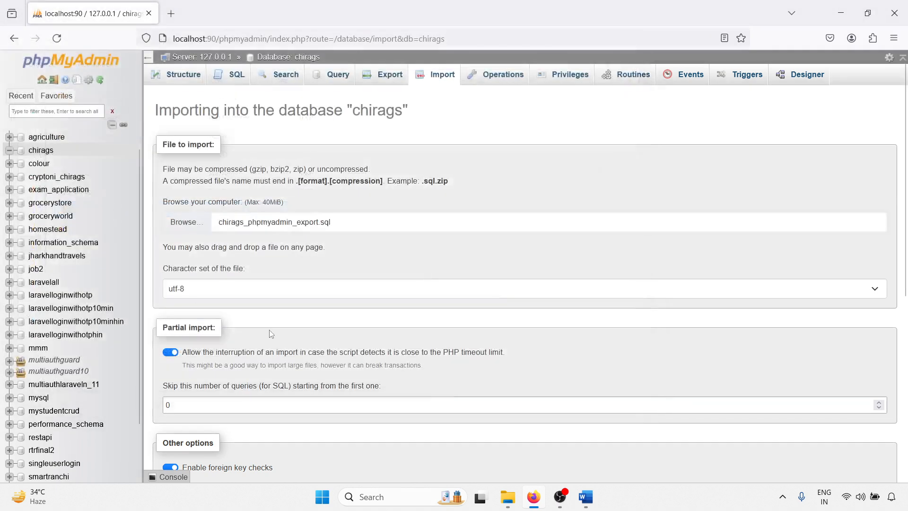
scroll(272, 390, down, 5)
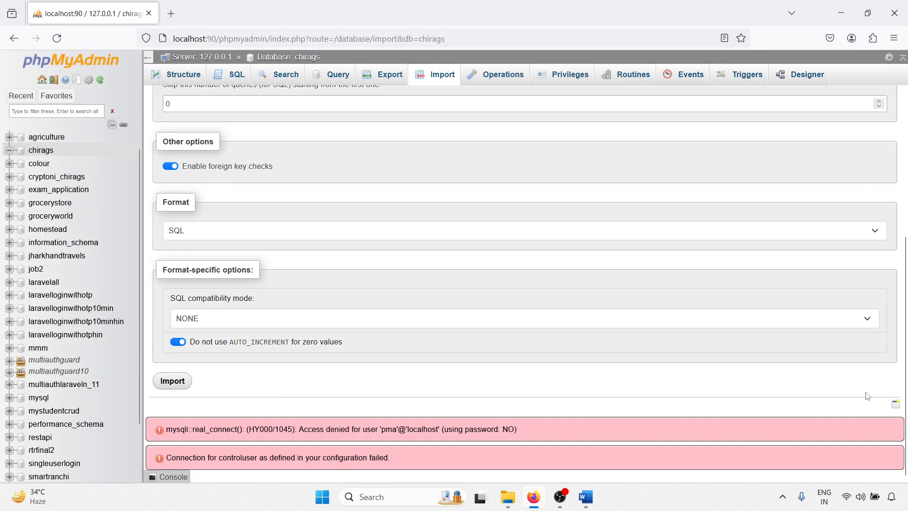
click(174, 382)
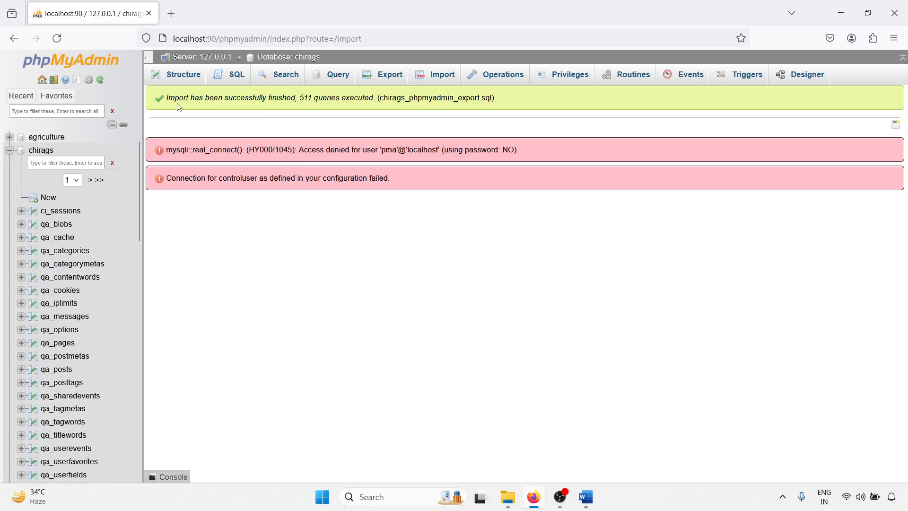
Step: Review the import result message and check the list and number of tables restored in chirags
drag(174, 96, 374, 98)
click(318, 97)
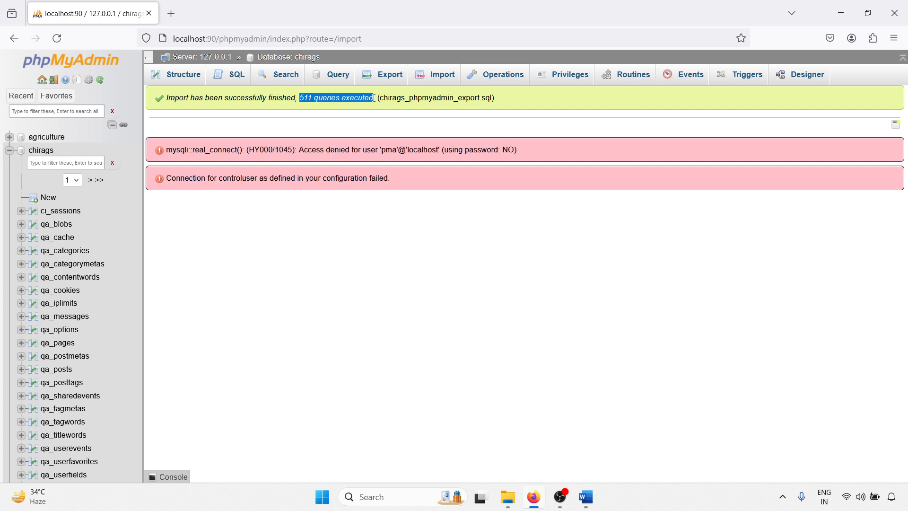
click(42, 151)
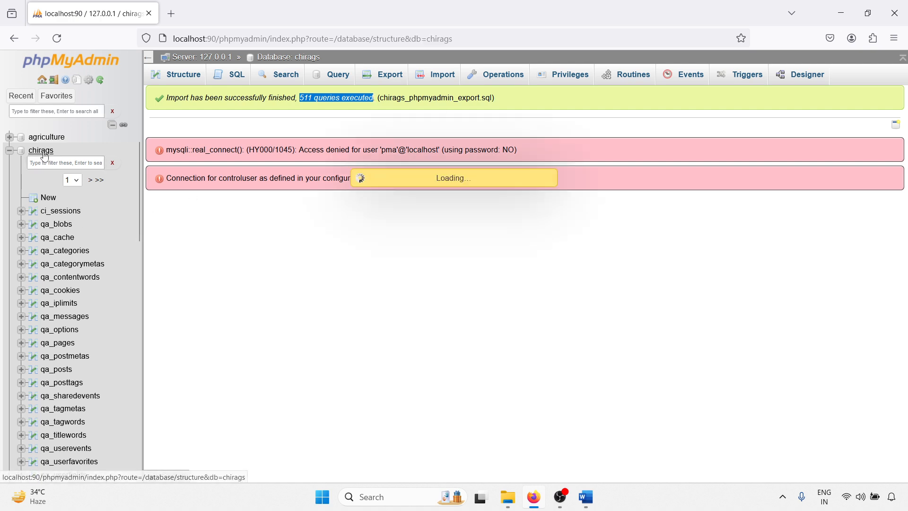
scroll(264, 295, down, 15)
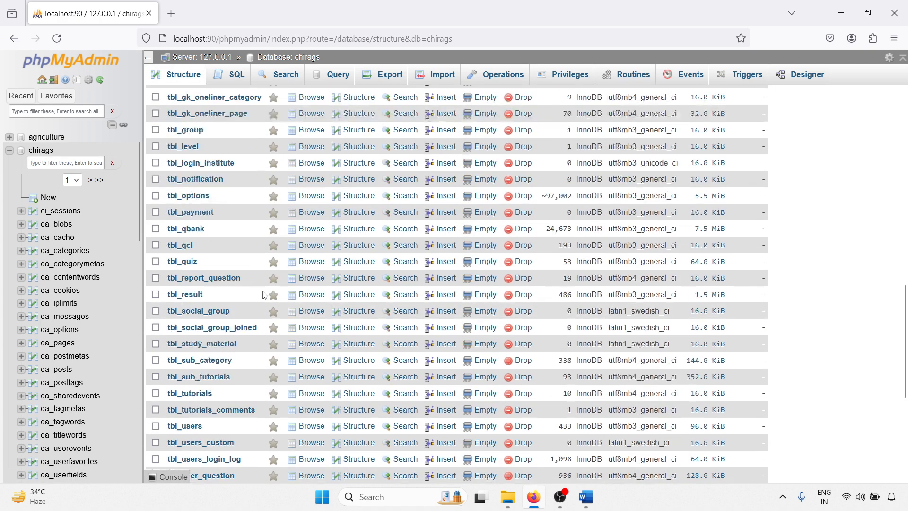
drag(169, 247, 212, 251)
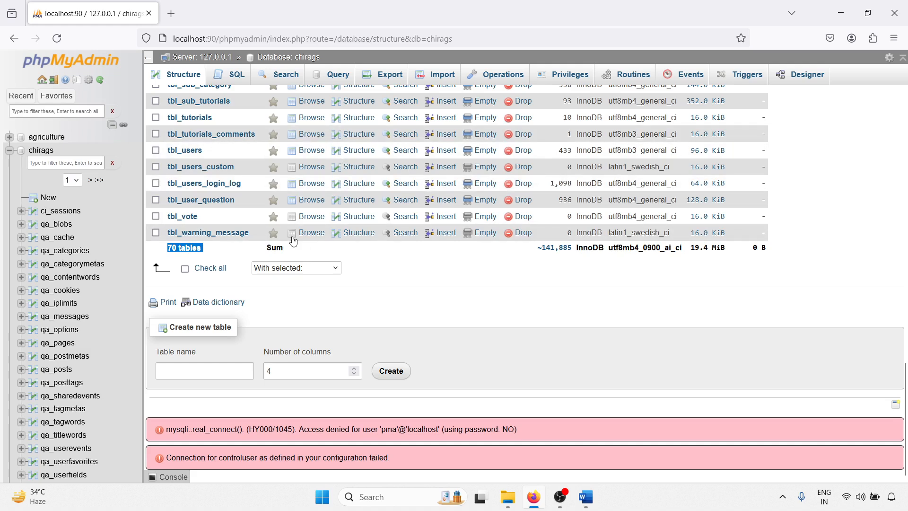
click(41, 150)
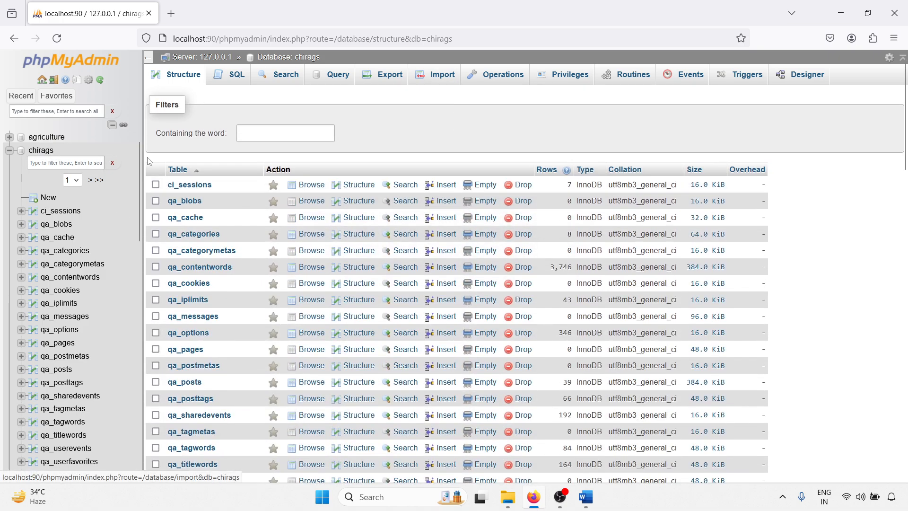
Step: Drop the restored chirags database to prepare for the next restore method
click(498, 76)
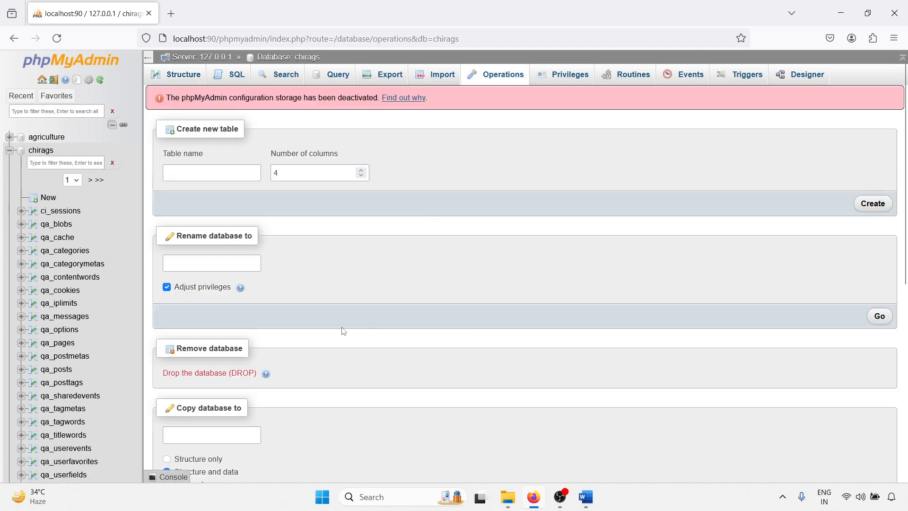
click(209, 374)
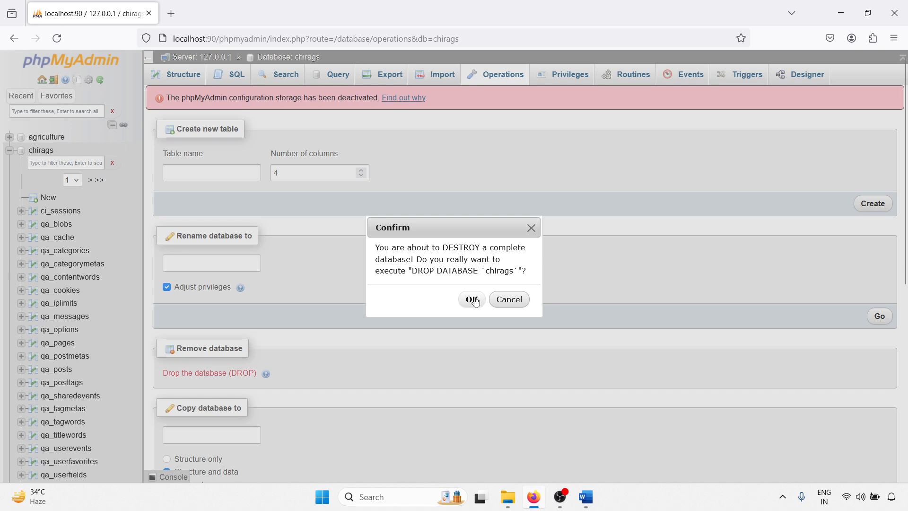
click(472, 299)
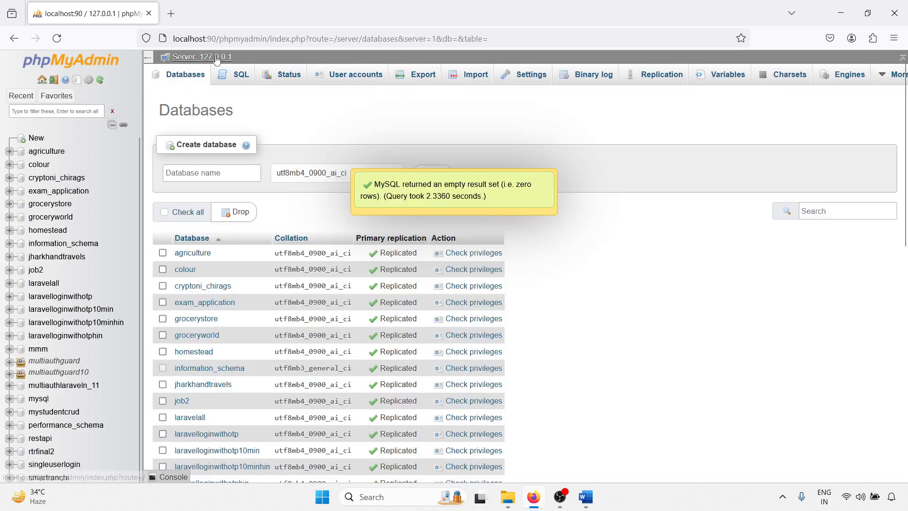
Step: Recreate an empty chirags database from the server's database list with utf8mb4_0900_ai_ci collation, and open it
click(202, 57)
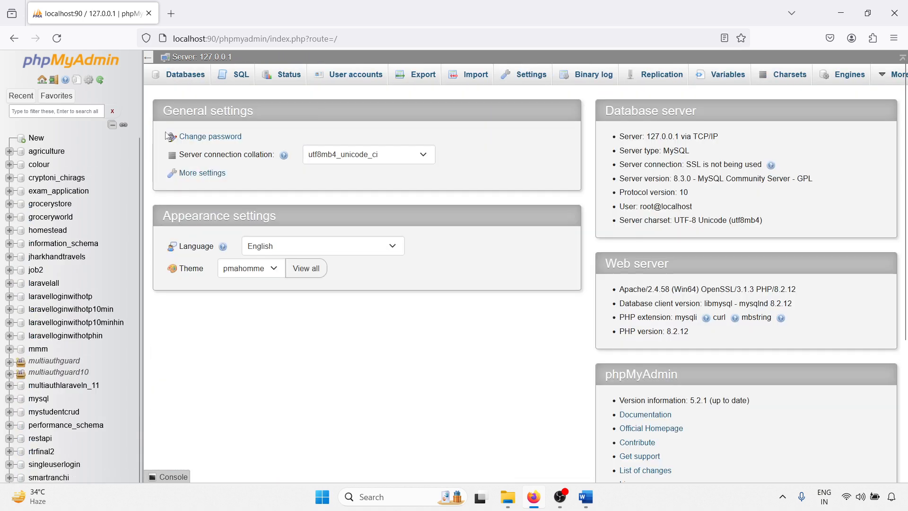
click(194, 78)
click(190, 173)
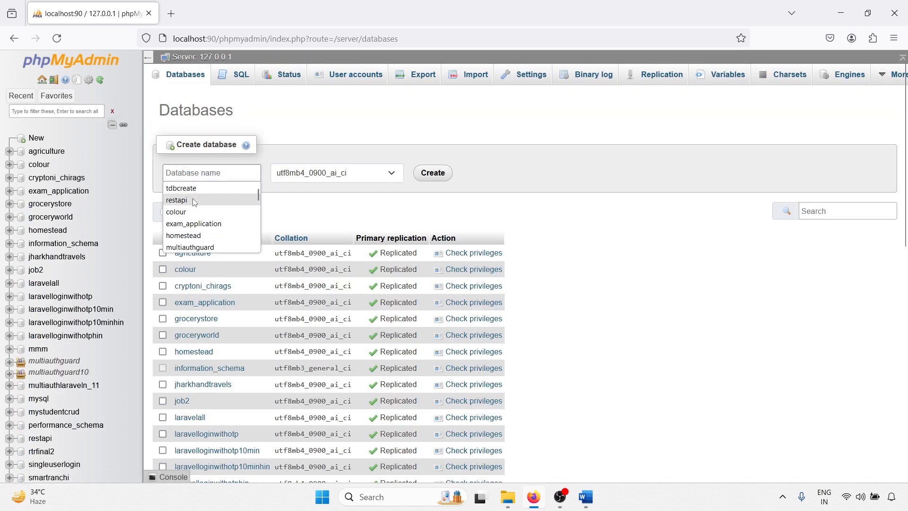
text(c)
click(193, 201)
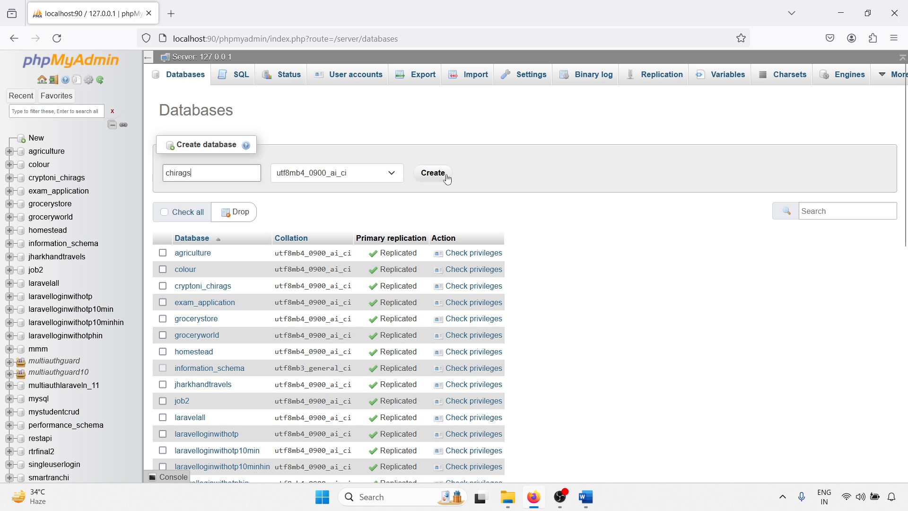
click(435, 174)
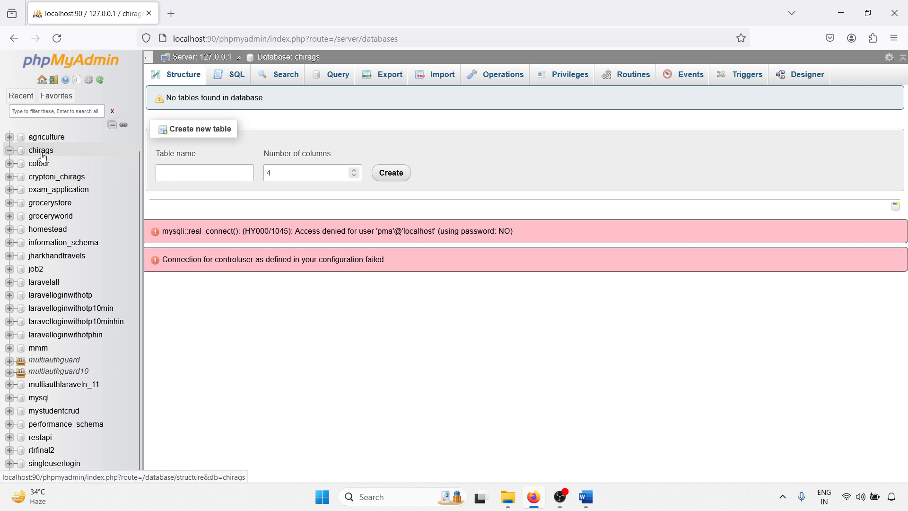
click(42, 151)
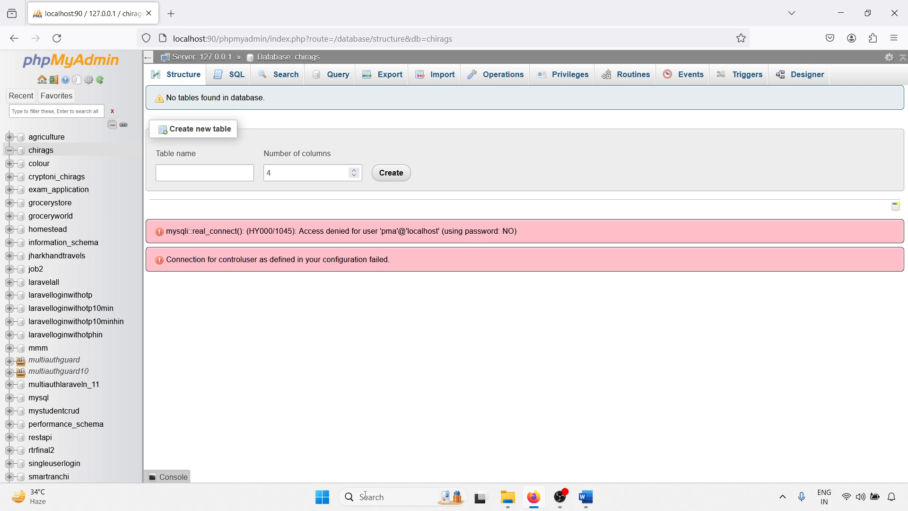
Step: Open MySQL Workbench and connect to the Local instance MySQL57 server as root, entering the account password
click(416, 492)
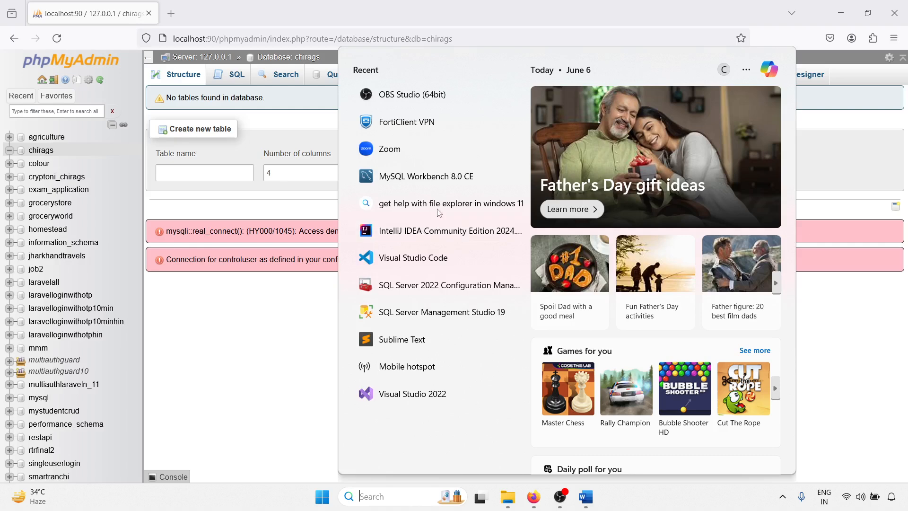
click(423, 176)
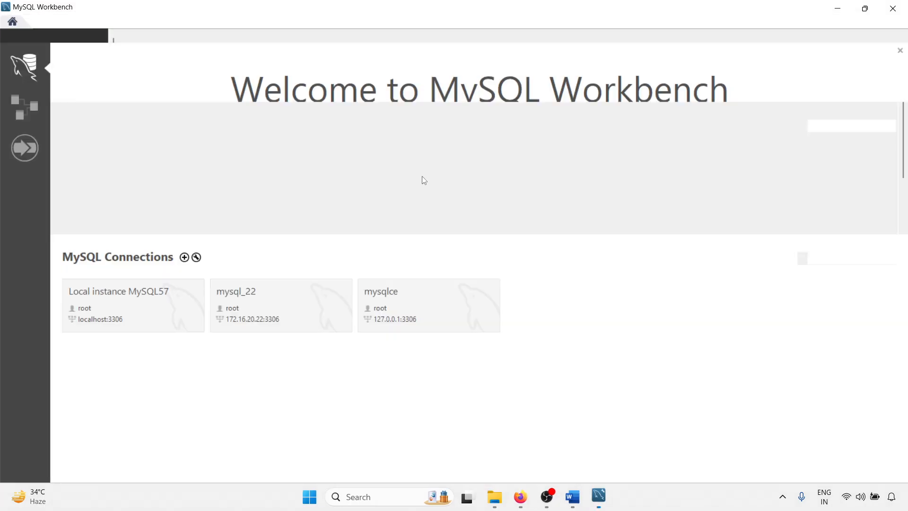
click(126, 327)
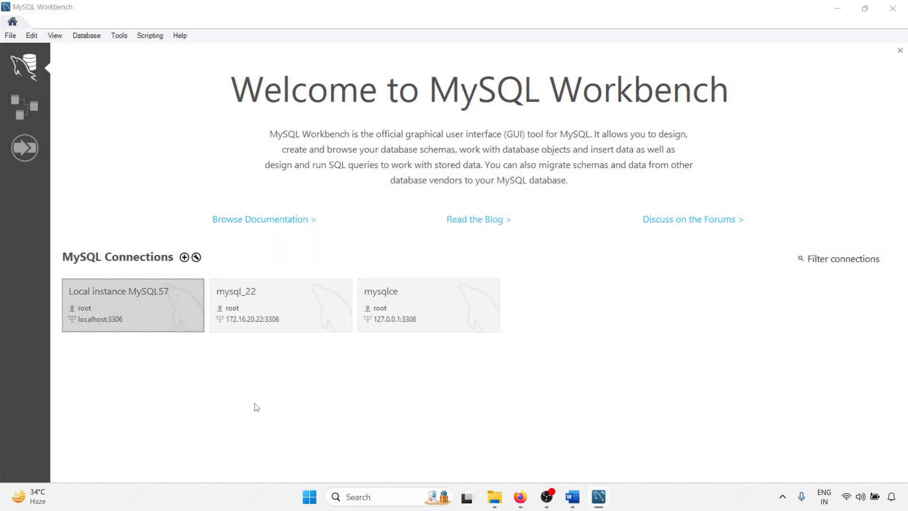
text(**)
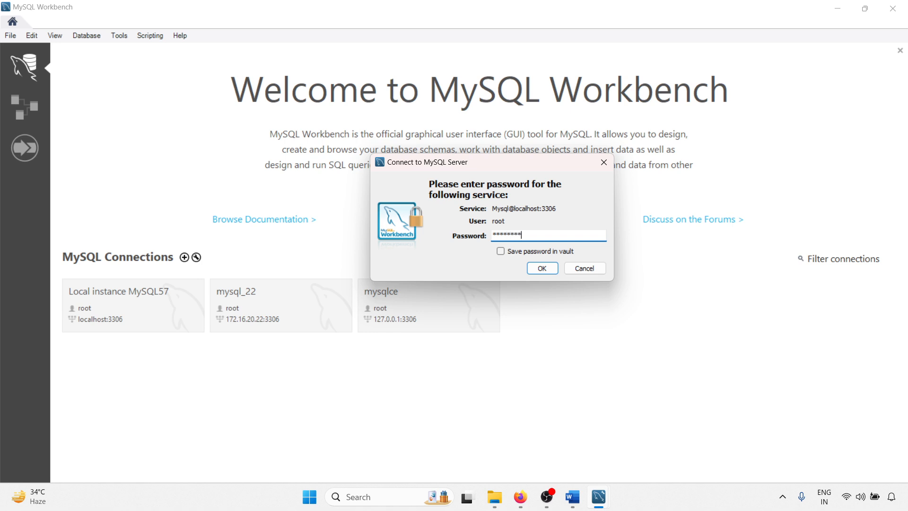
key(Return)
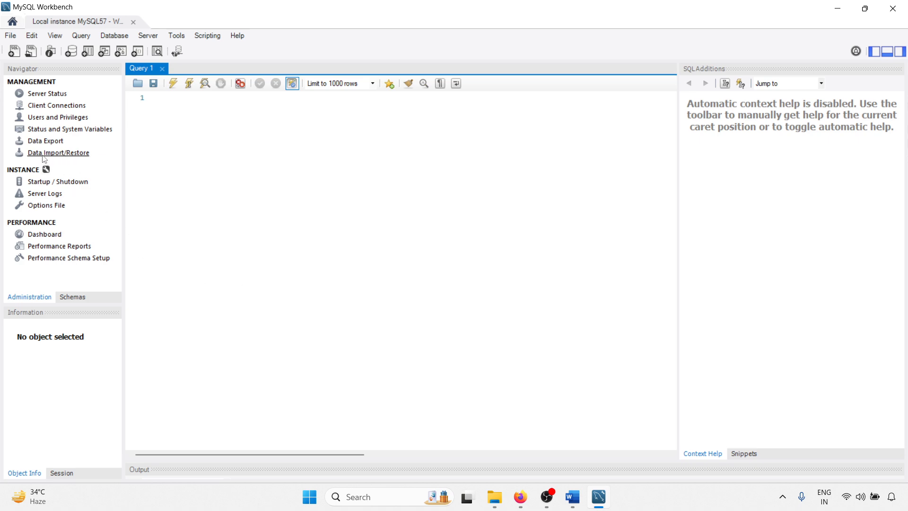
Step: Open Data Import/Restore and select the wc_export folder inside MySQLExport on the D: drive as the dump project folder
click(52, 154)
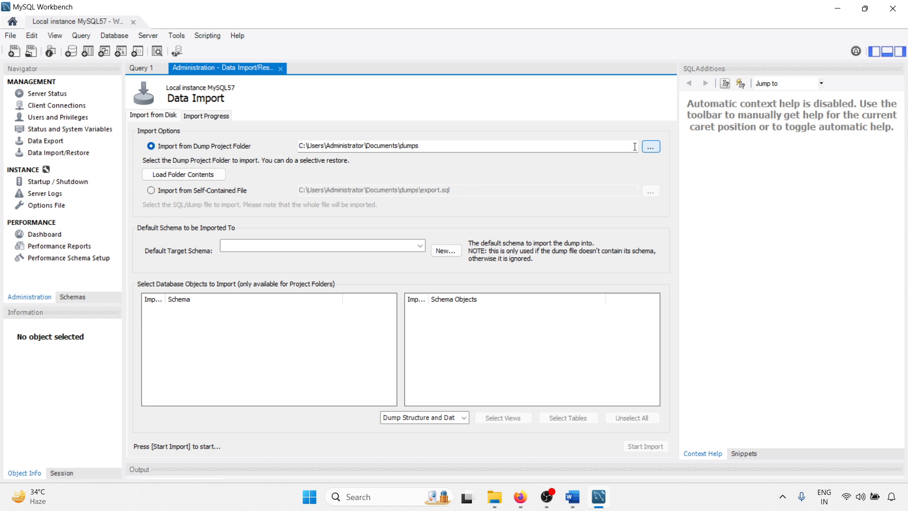
click(650, 148)
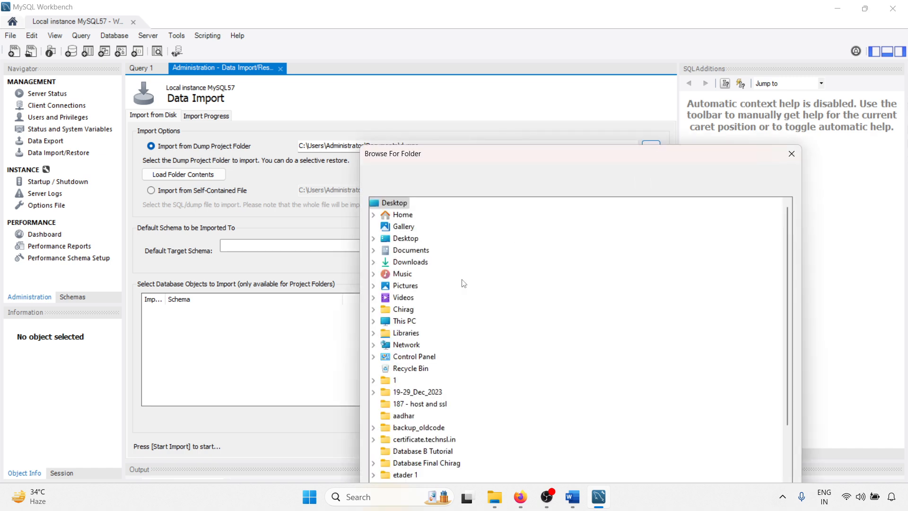
scroll(386, 327, down, 2)
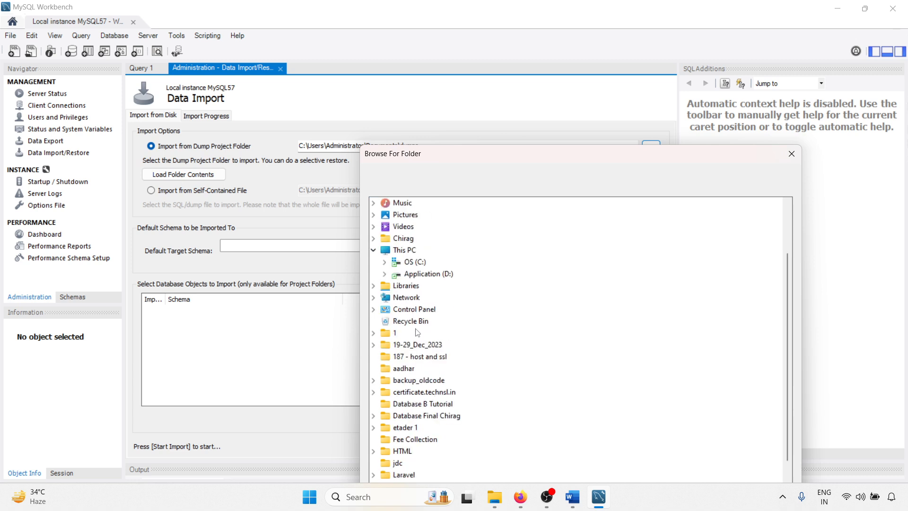
click(384, 273)
scroll(433, 337, down, 3)
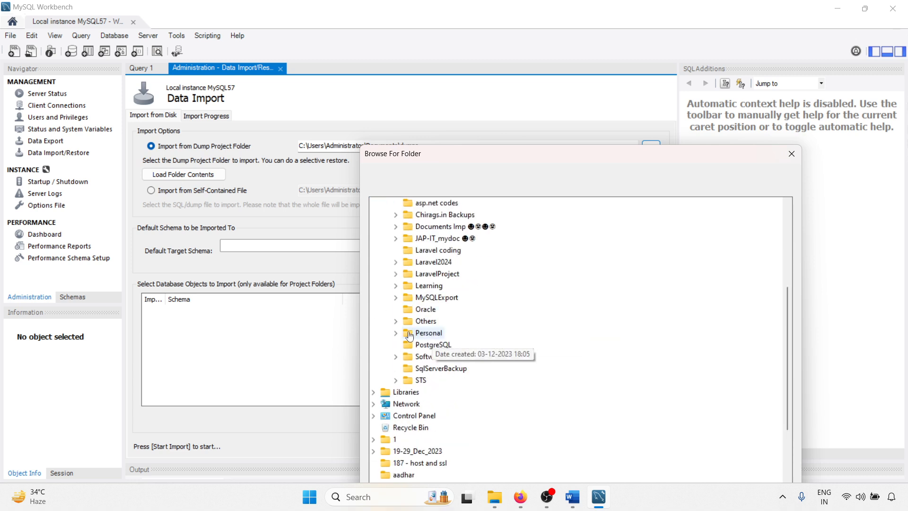
click(396, 297)
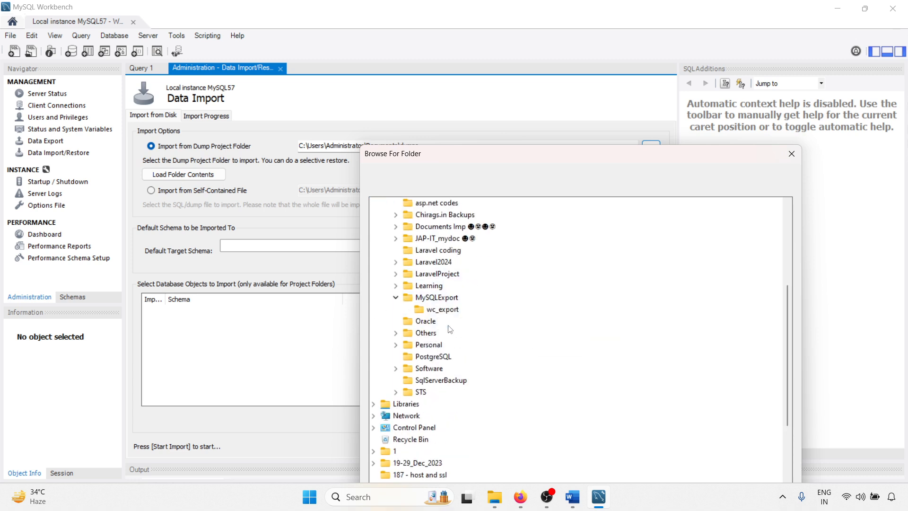
click(440, 310)
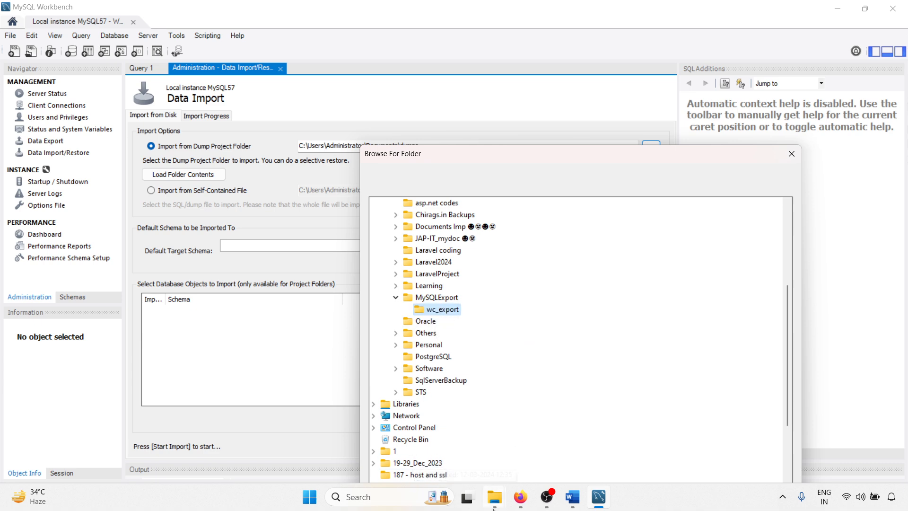
Step: Switch to File Explorer and examine the exported table SQL files inside the wc_export folder, then return to MySQL Workbench
mouse_move(495, 502)
click(432, 446)
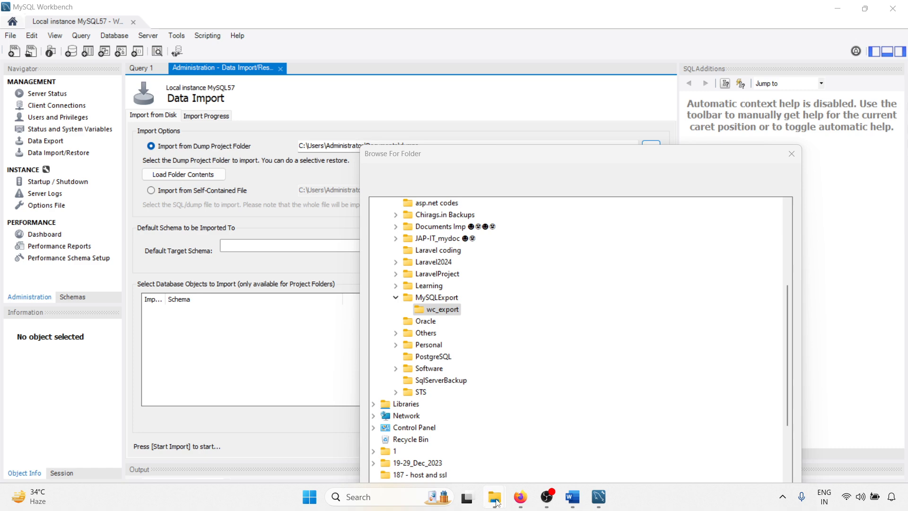
click(434, 438)
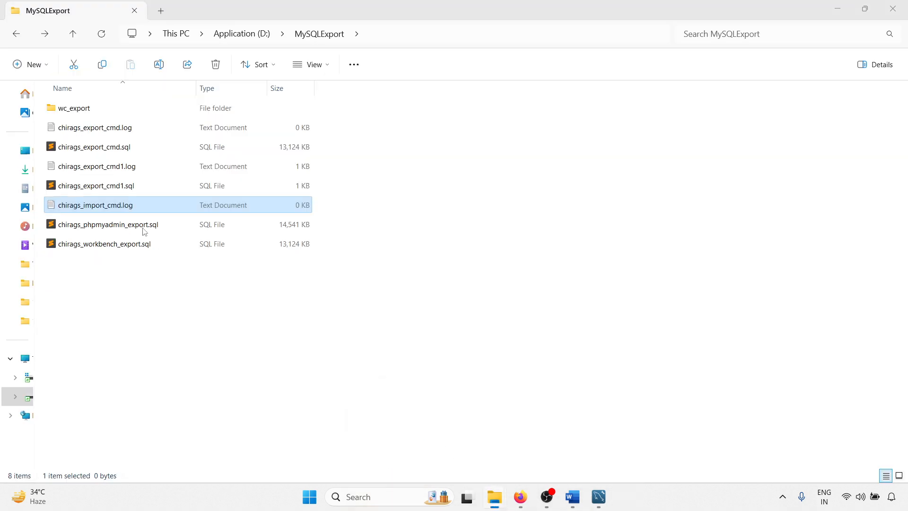
double_click(71, 109)
scroll(178, 287, down, 17)
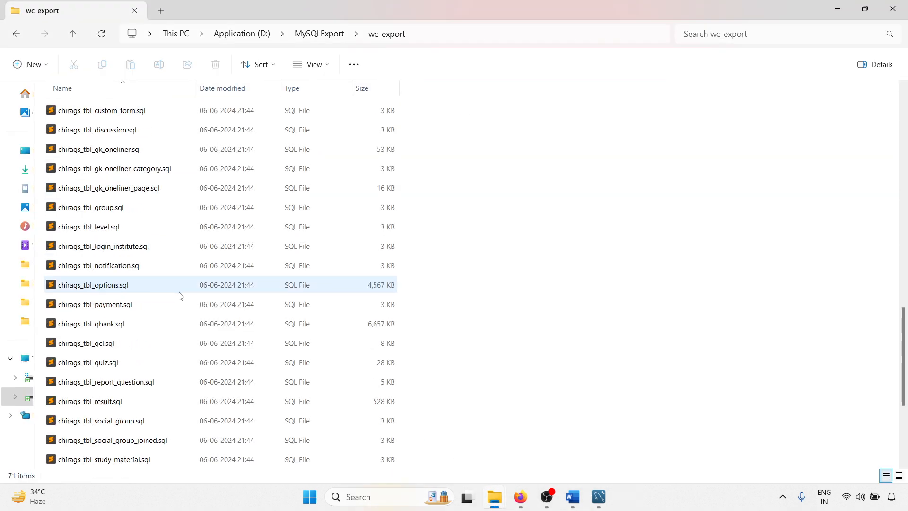
scroll(180, 296, up, 17)
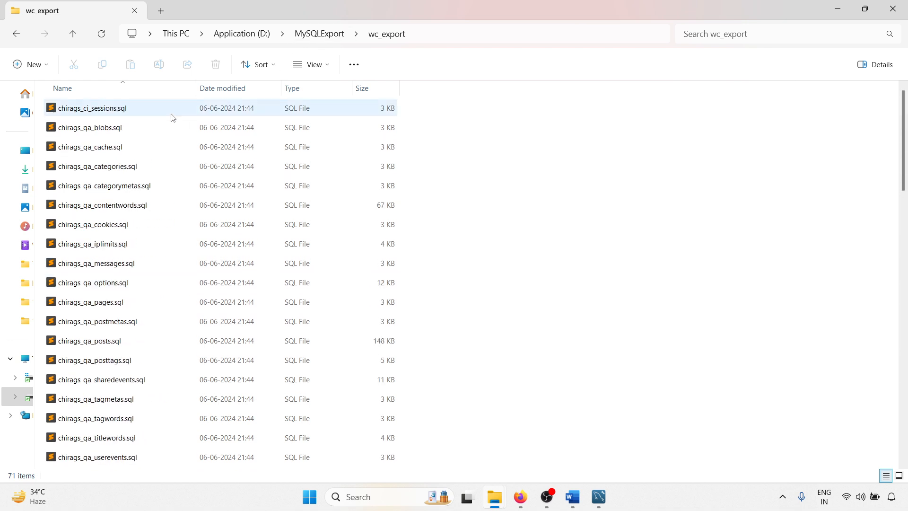
click(315, 33)
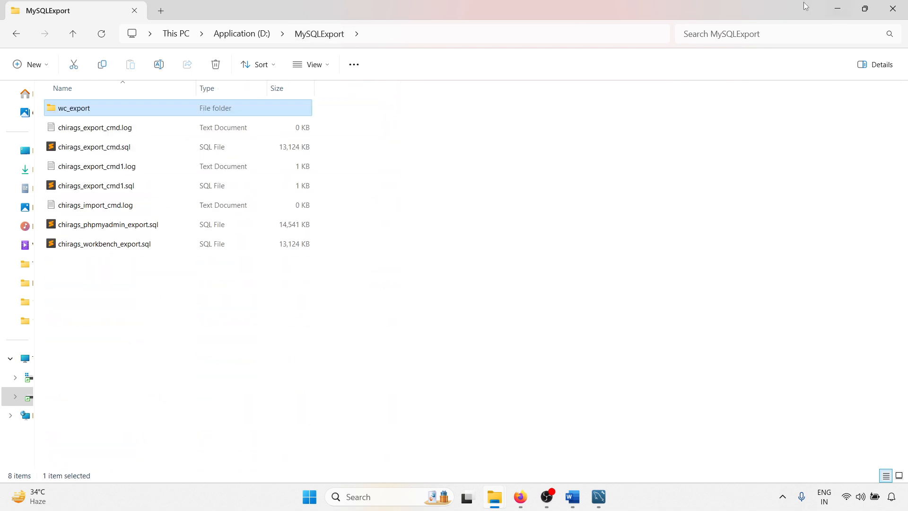
click(837, 9)
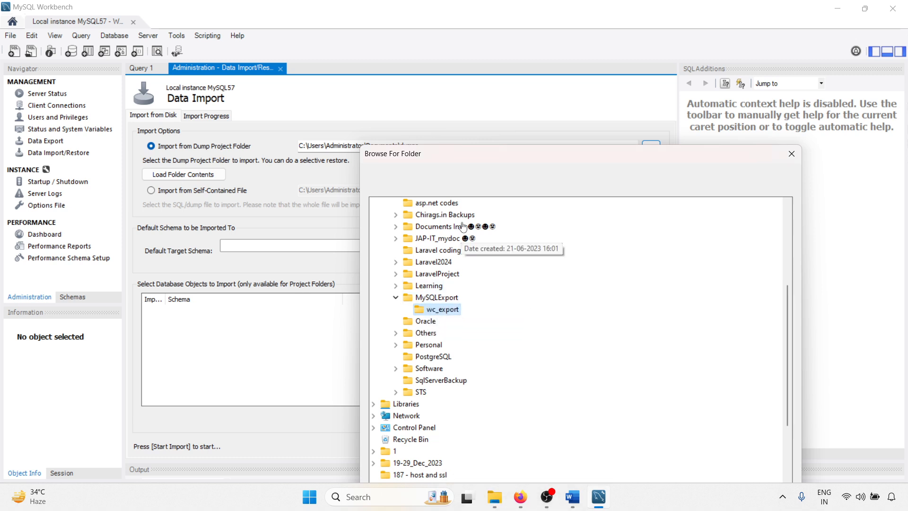
Step: Confirm wc_export as the dump project folder and import the chirags schema with the Dump Structure and Data option
drag(465, 157, 395, 83)
click(648, 467)
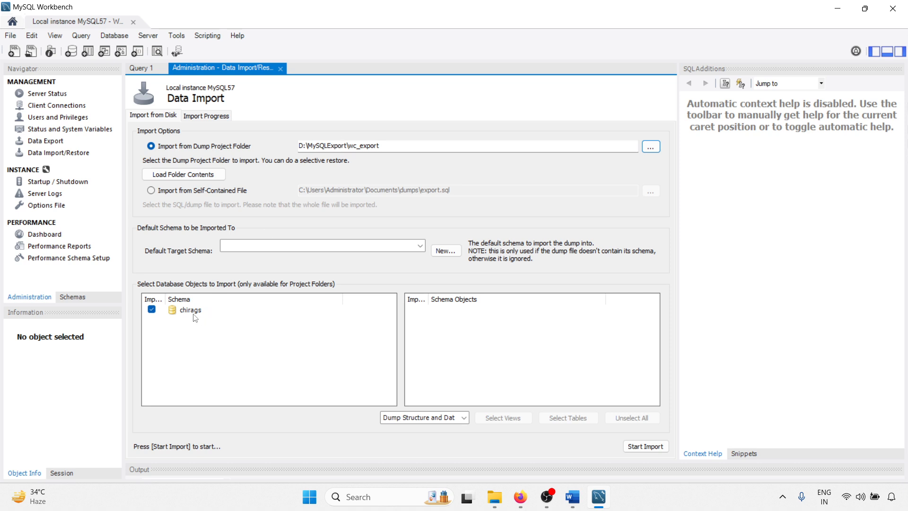
click(419, 418)
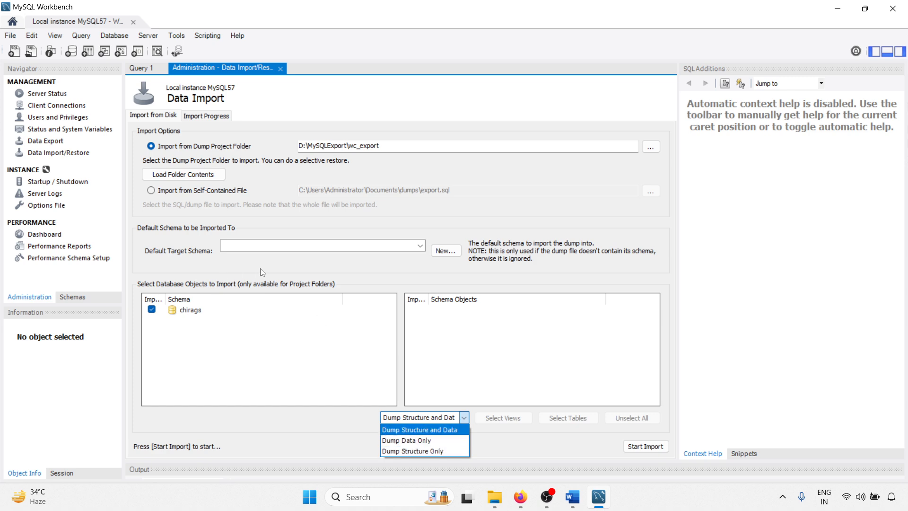
click(466, 429)
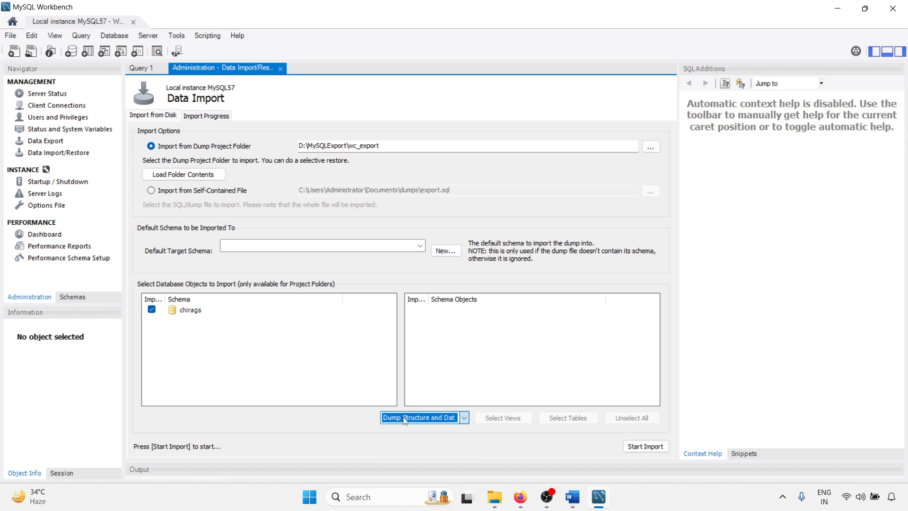
click(646, 446)
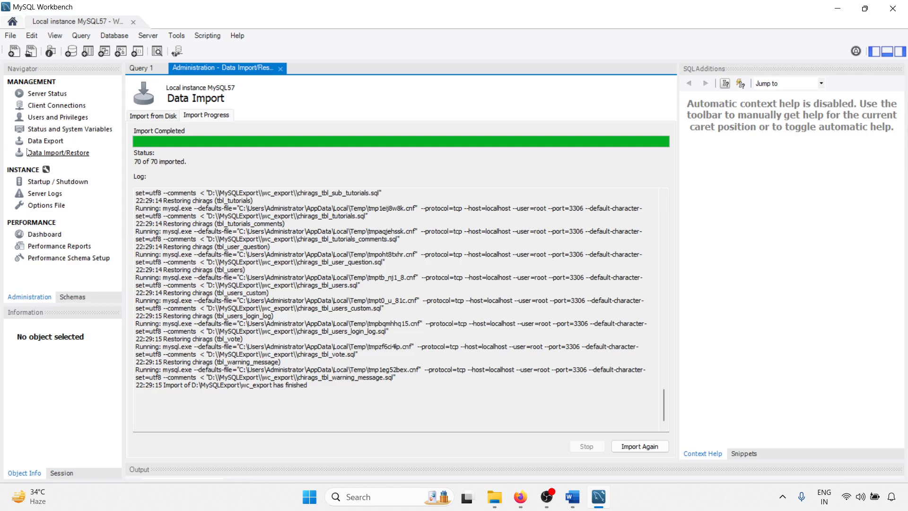
Step: Expand the chirags schema in the schema list and look through its restored tables
click(75, 297)
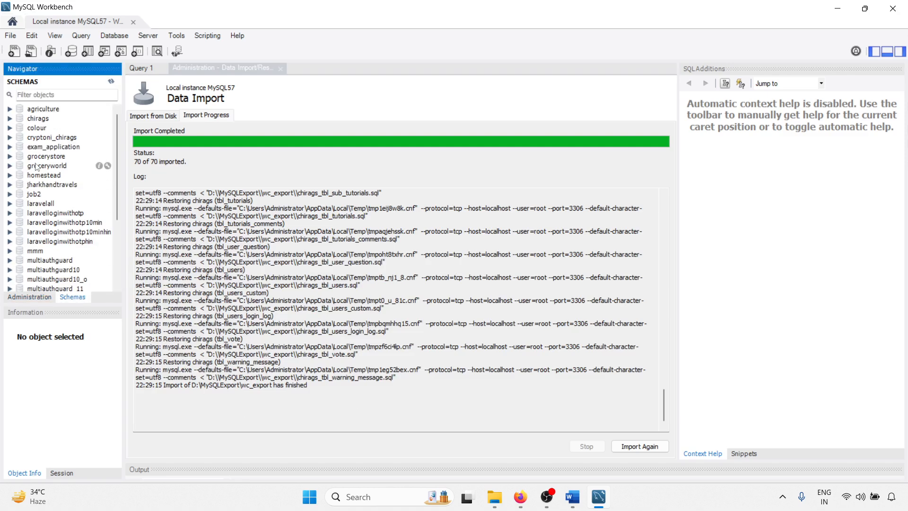
click(9, 119)
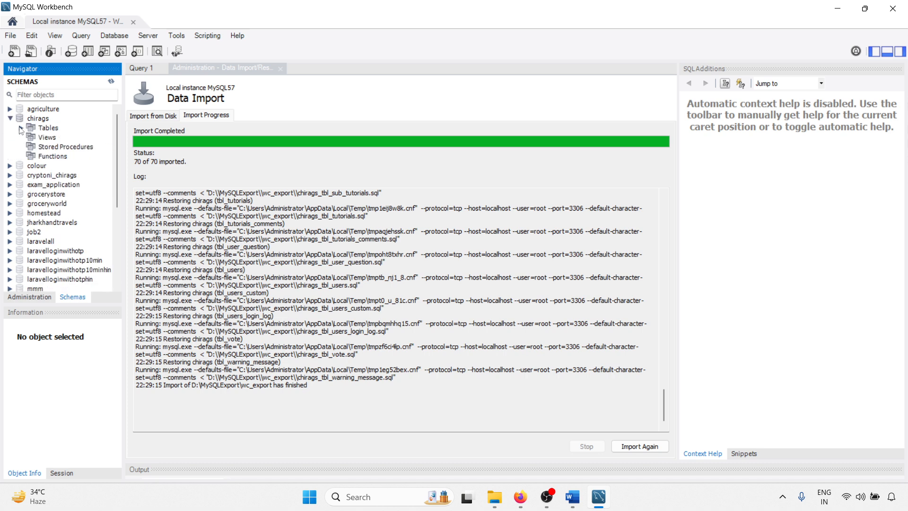
click(25, 129)
click(22, 129)
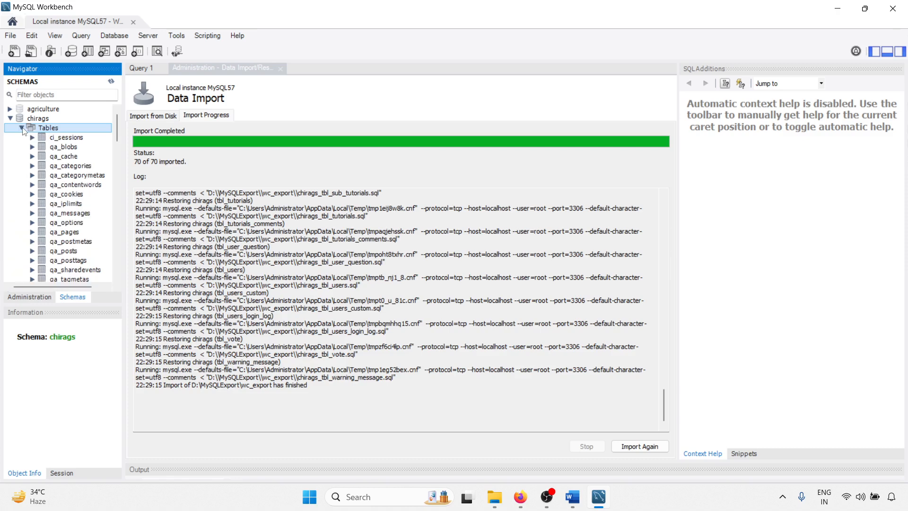
scroll(68, 197, down, 5)
scroll(68, 198, down, 5)
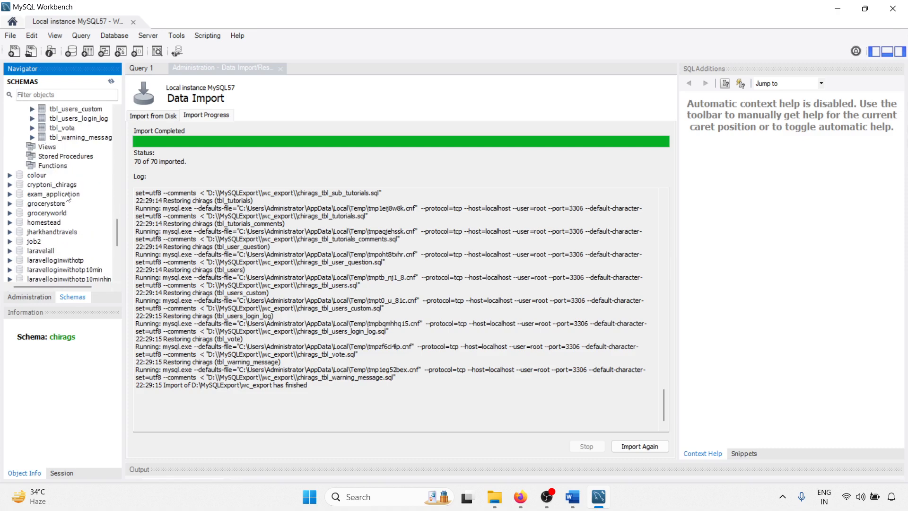
Step: Switch to phpMyAdmin in Firefox, reload the chirags database and check its list and number of tables
click(520, 496)
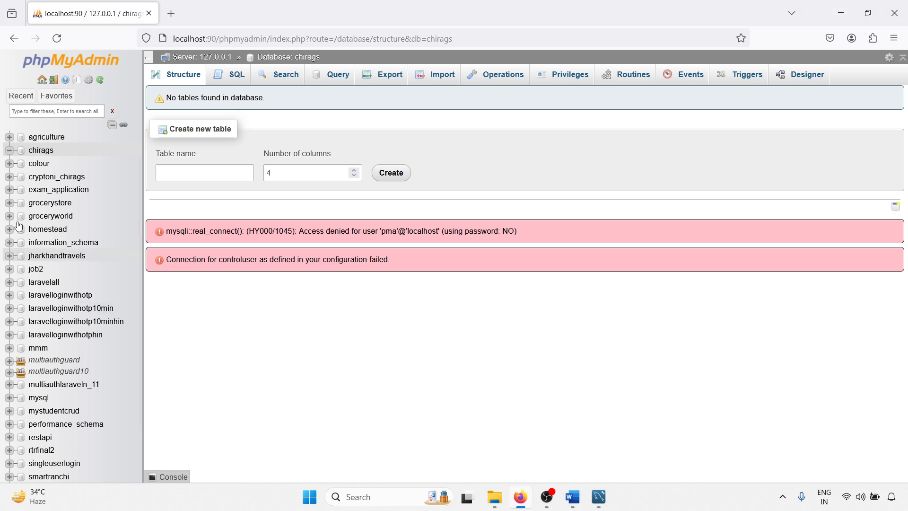
click(35, 150)
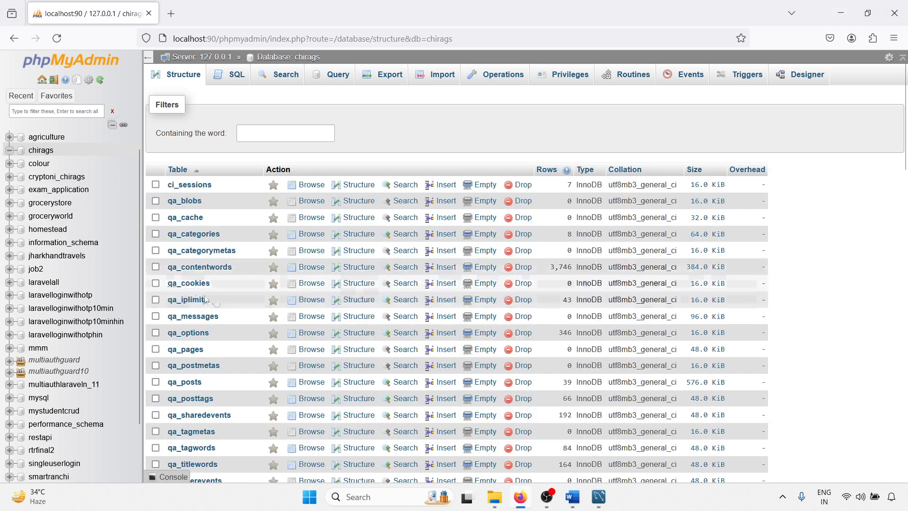
scroll(210, 302, down, 10)
scroll(211, 302, down, 10)
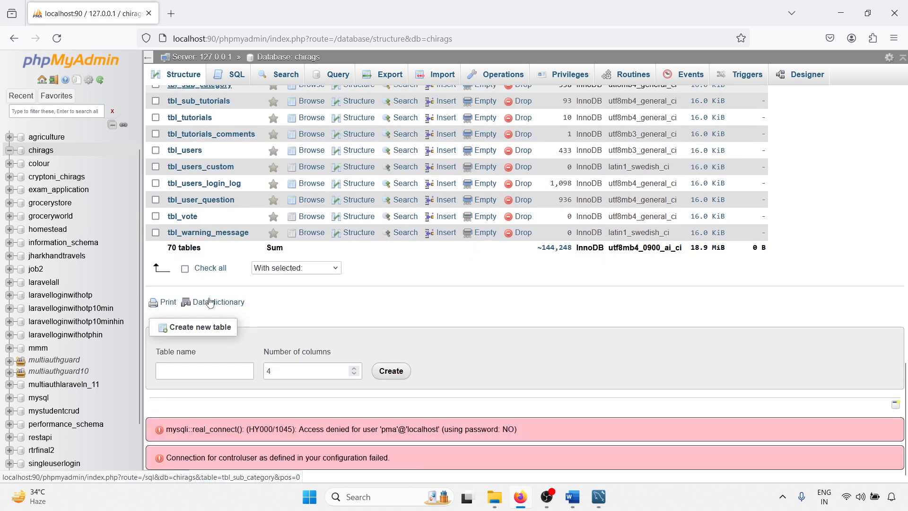
triple_click(183, 248)
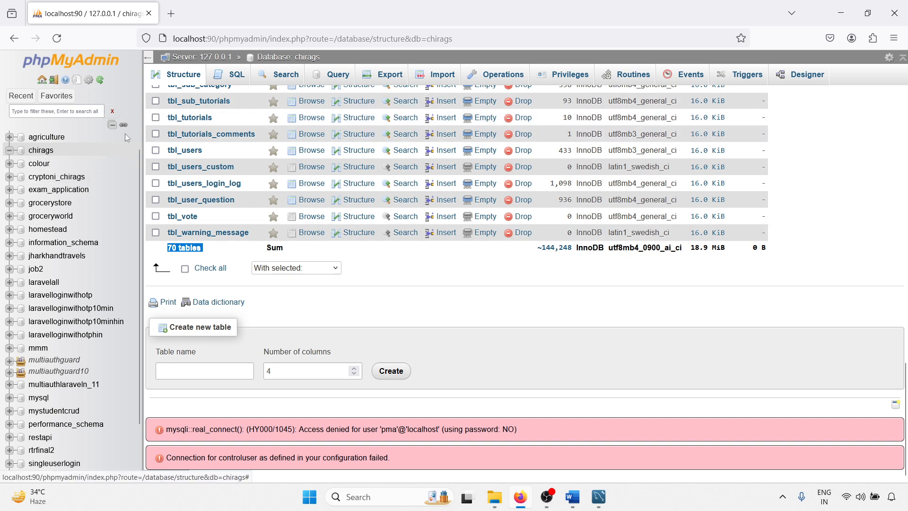
Step: Drop the chirags database restored from the dump project folder, and return to the server's database list
click(514, 75)
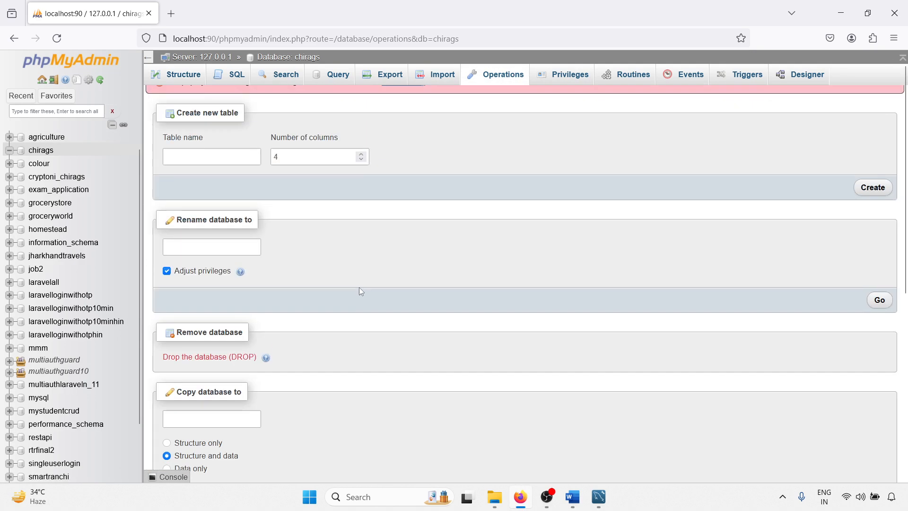
click(191, 373)
click(471, 299)
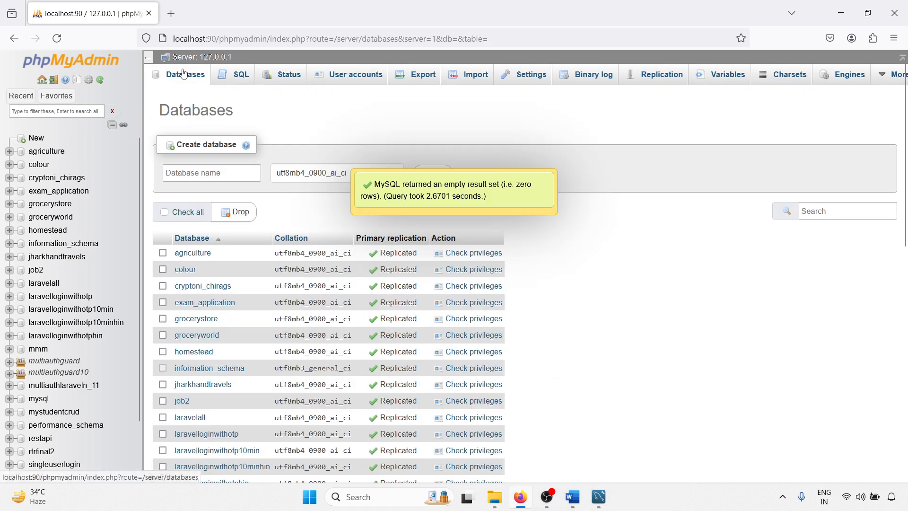
Step: Create a new empty database named chirags with utf8mb4_0900_ai_ci collation, and switch back to MySQL Workbench
click(200, 173)
text(c)
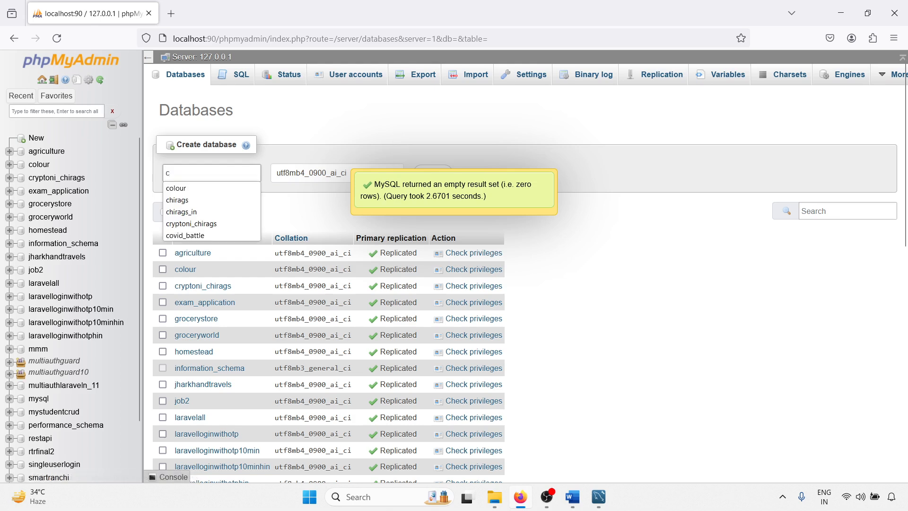
click(198, 204)
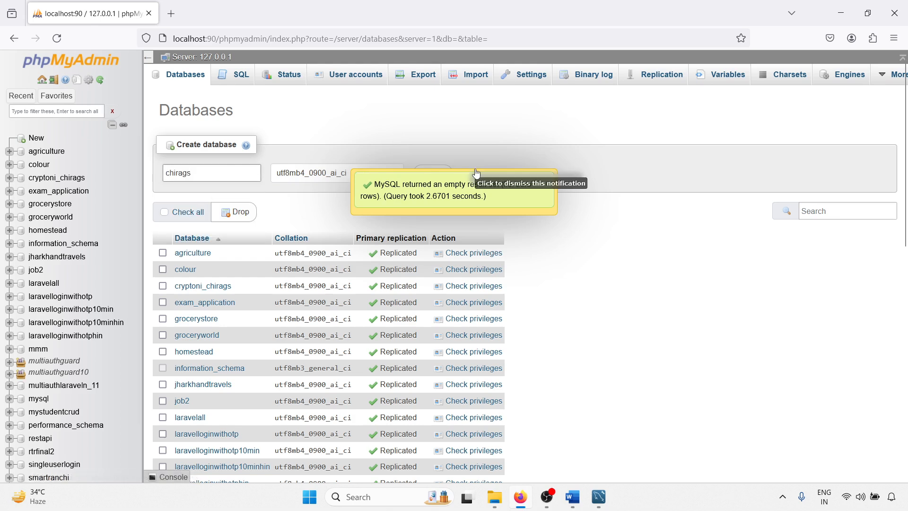
click(432, 176)
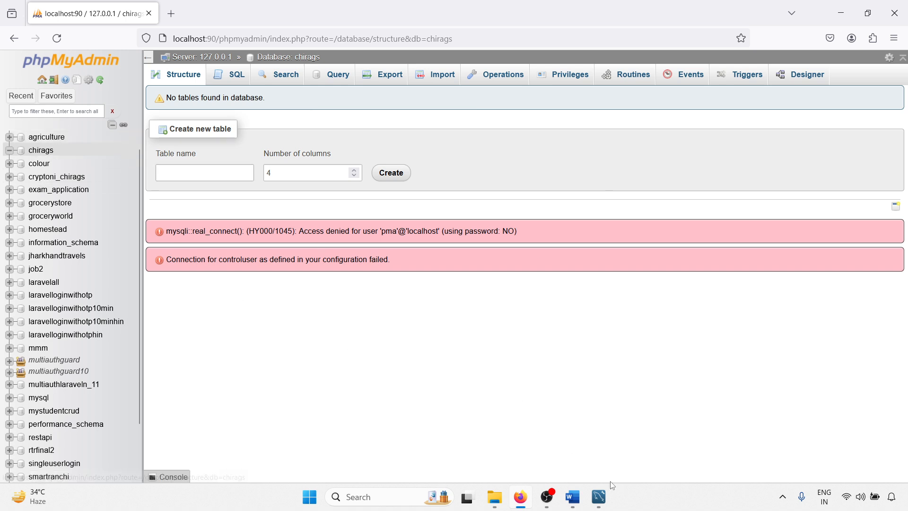
click(600, 498)
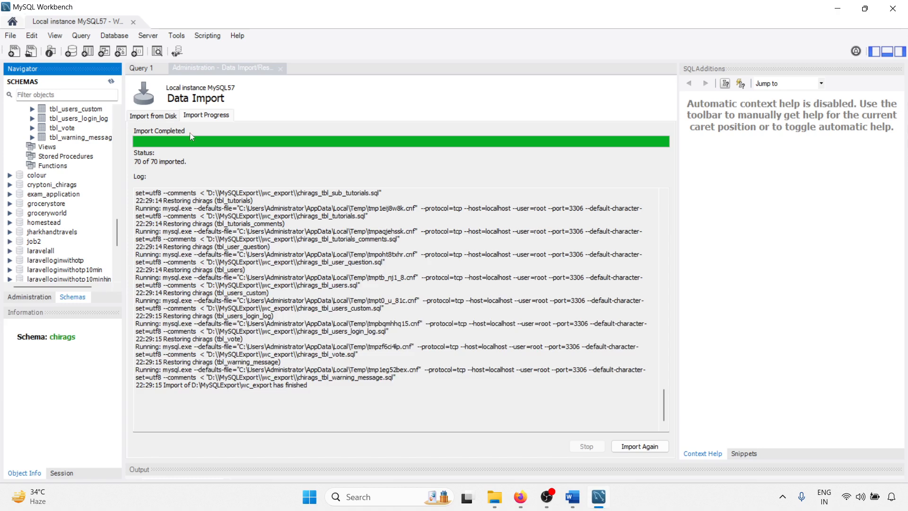
Step: Choose a self-contained file as the import source and select chirags_workbench_export.sql from the MySQLExport folder on drive D
click(154, 115)
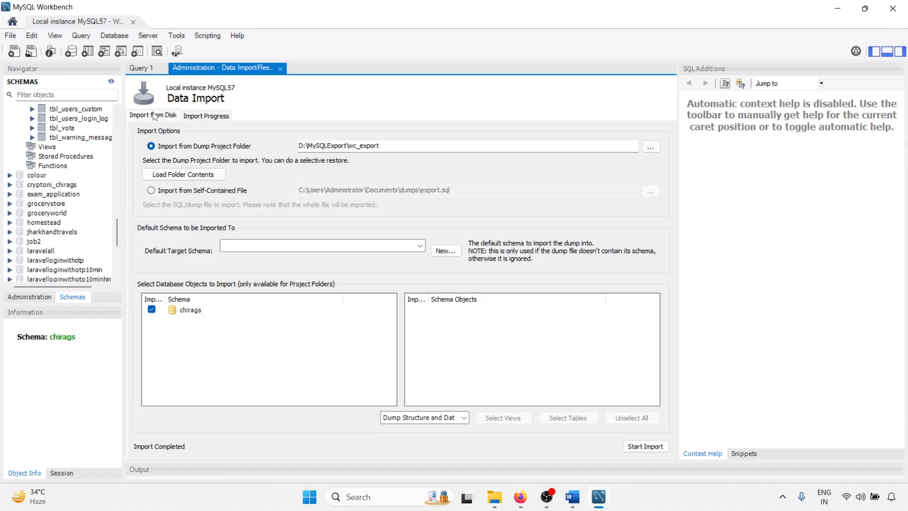
click(152, 191)
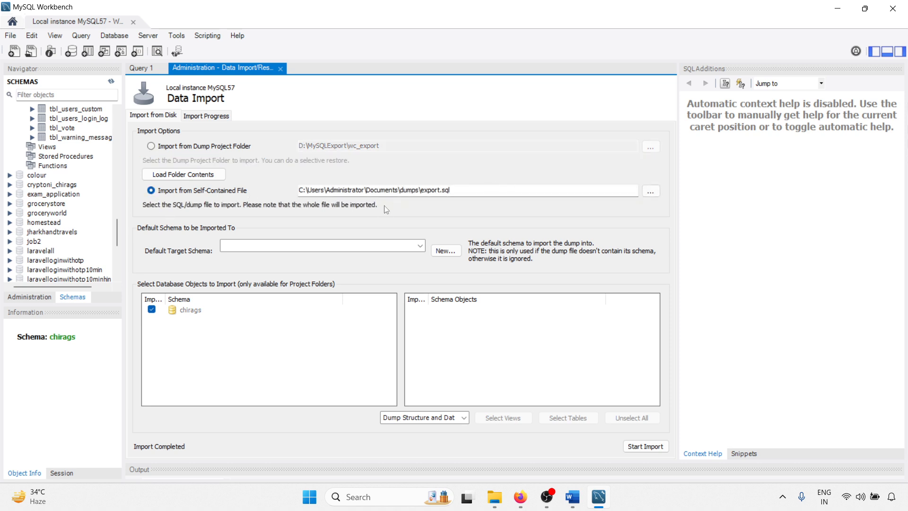
click(651, 190)
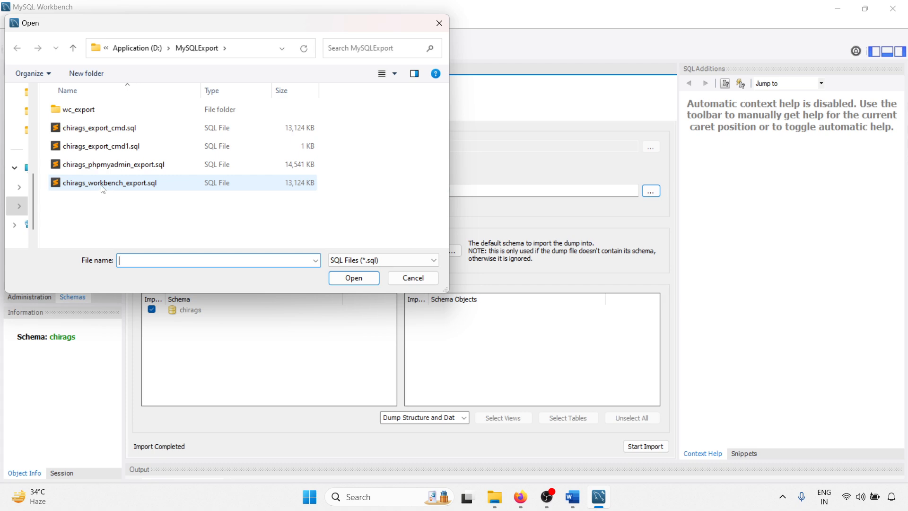
double_click(122, 183)
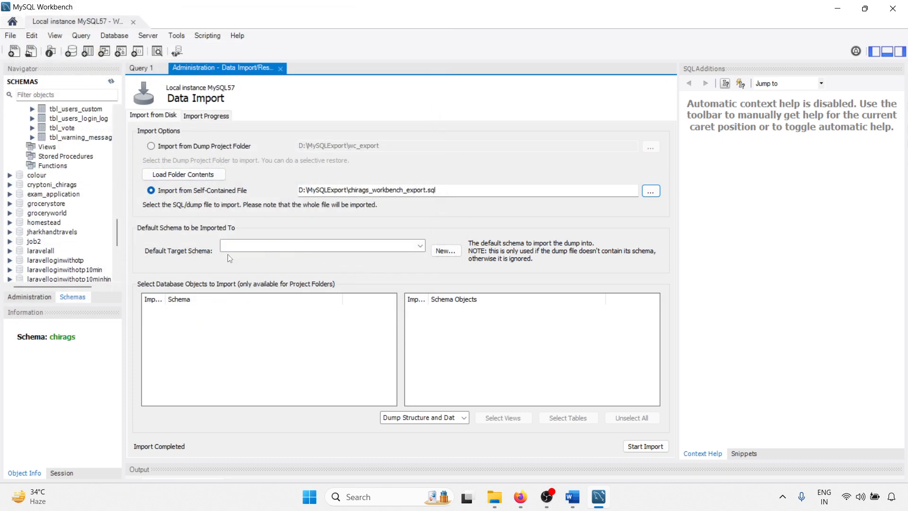
Step: Set the default target schema to chirags and run the import of the self-contained file
click(420, 246)
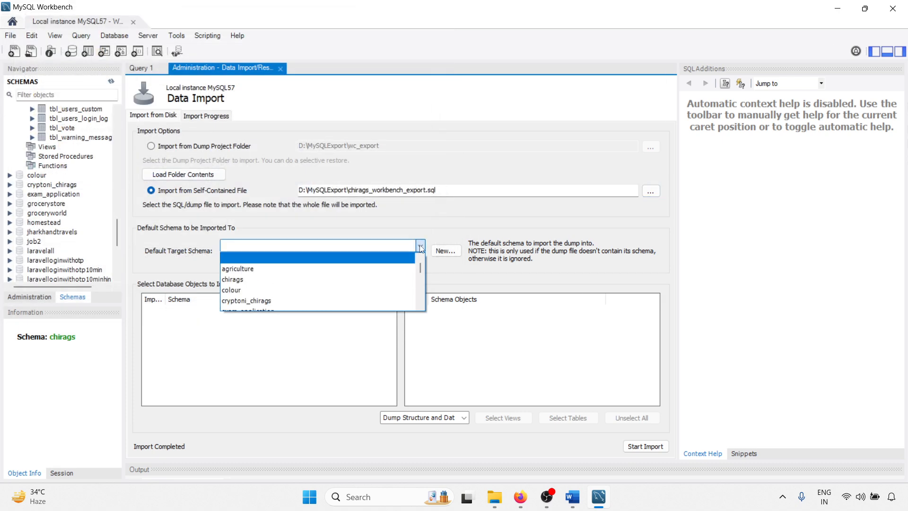
click(383, 281)
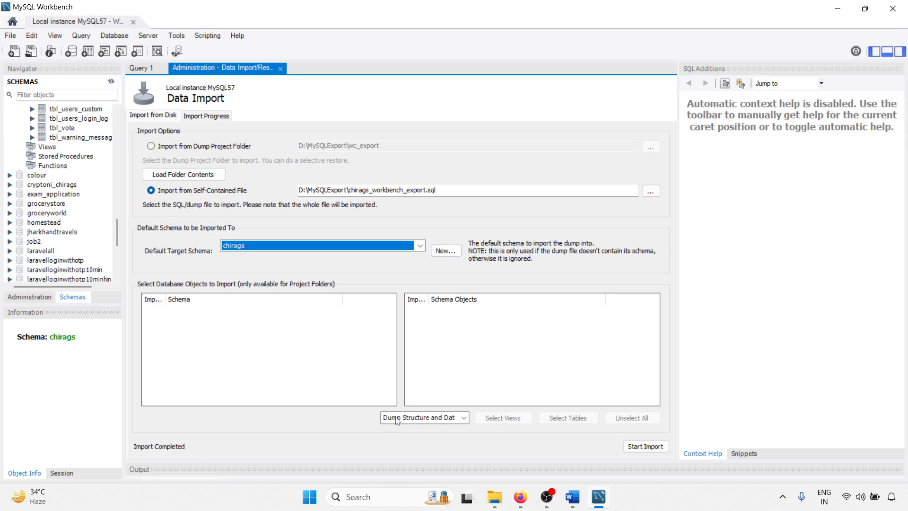
click(639, 447)
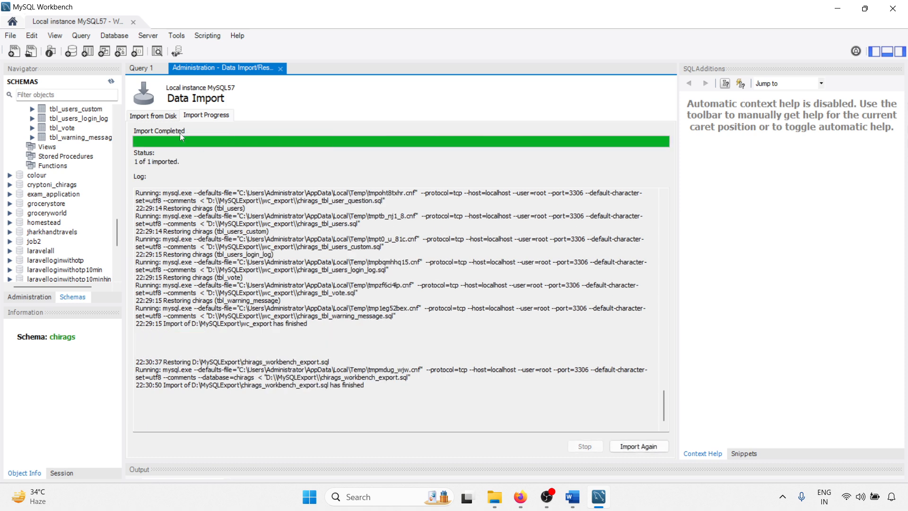
Step: Switch to phpMyAdmin in Firefox, reload the chirags database, check its restored tables and their number, and minimize the browser
click(520, 498)
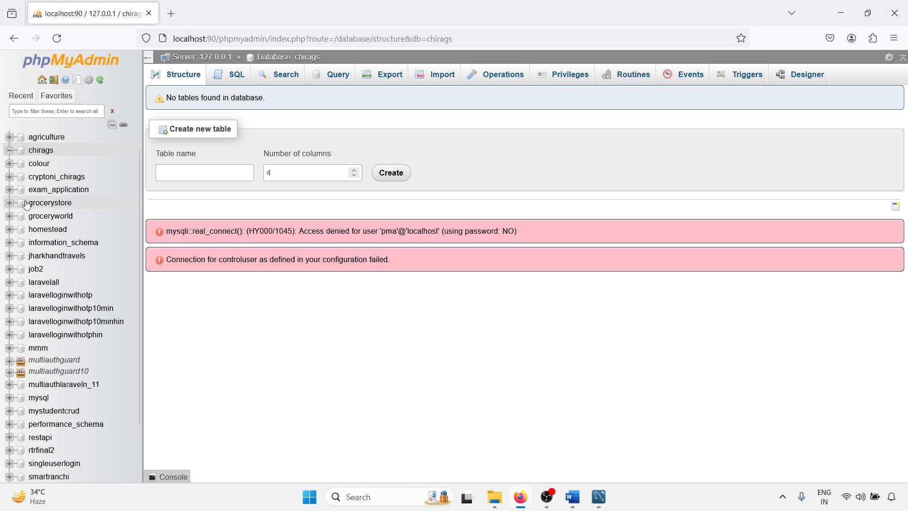
click(41, 149)
scroll(282, 238, down, 20)
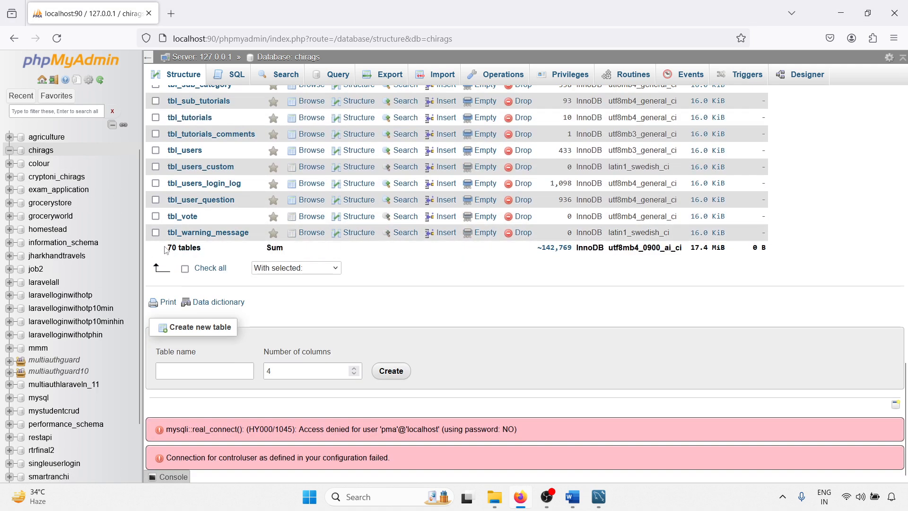
click(840, 13)
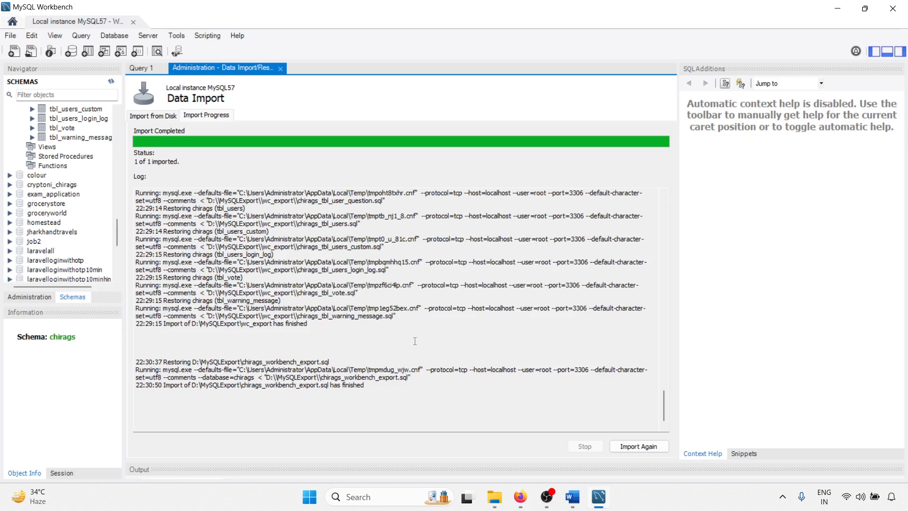
Step: Switch to the tutorial document in Word and review the listed restore methods and closing links
click(572, 499)
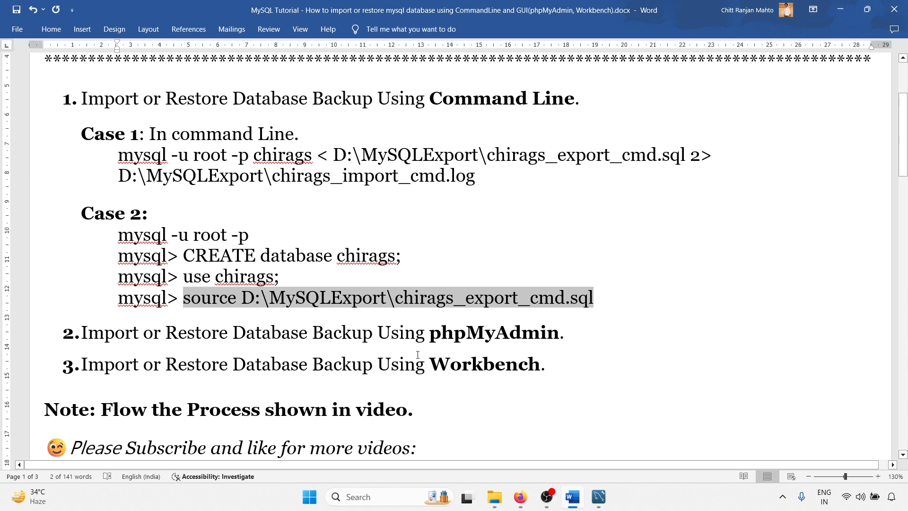
scroll(370, 354, down, 3)
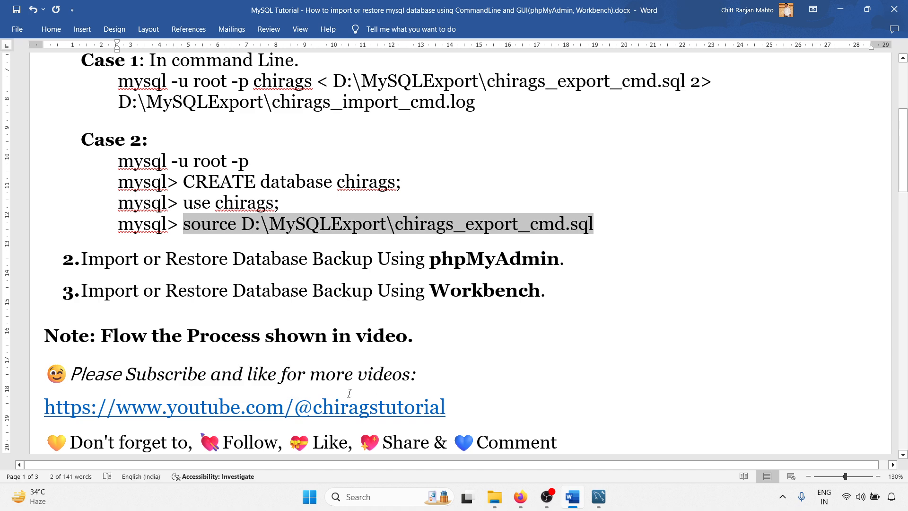
scroll(269, 402, down, 3)
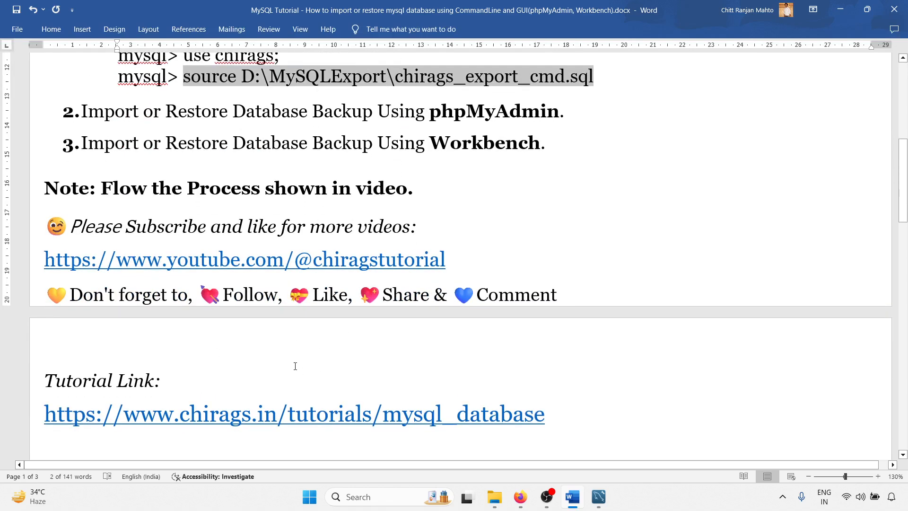
scroll(356, 365, up, 10)
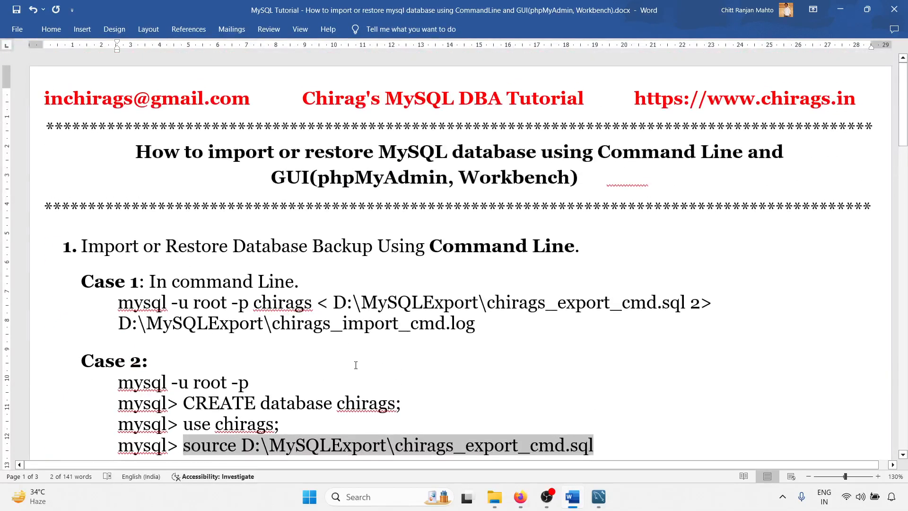